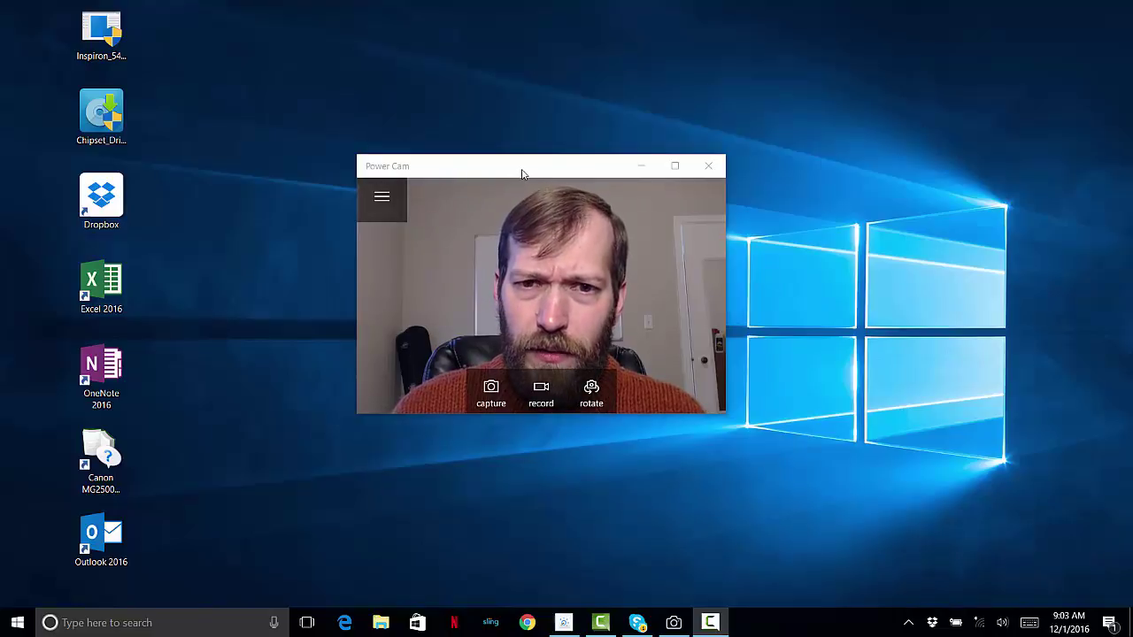
Reposition the Power Cam webcam window, then minimize it so only the desktop shows
mouse_move(540, 172)
left_mouse_down()
mouse_move(501, 198)
mouse_move(603, 330)
mouse_move(817, 167)
mouse_move(617, 58)
mouse_move(371, 101)
mouse_move(330, 197)
mouse_move(433, 302)
mouse_move(617, 345)
mouse_move(798, 241)
mouse_move(731, 108)
mouse_move(508, 88)
mouse_move(392, 152)
mouse_move(432, 226)
mouse_move(602, 252)
mouse_move(607, 200)
mouse_move(561, 177)
left_mouse_up()
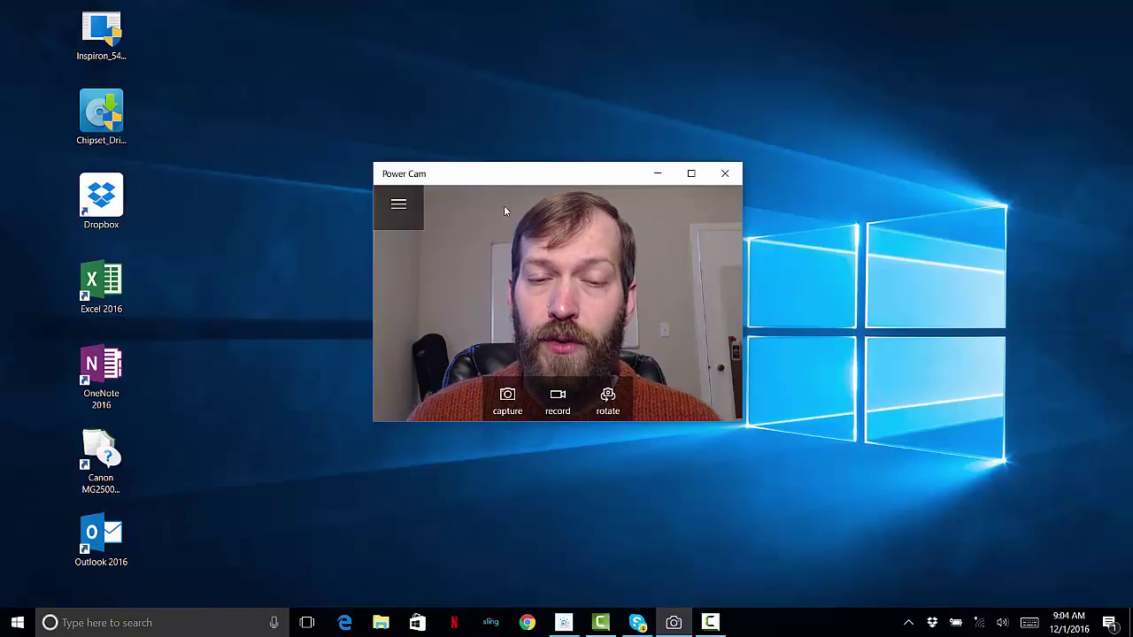
left_click_drag(488, 178, 585, 244)
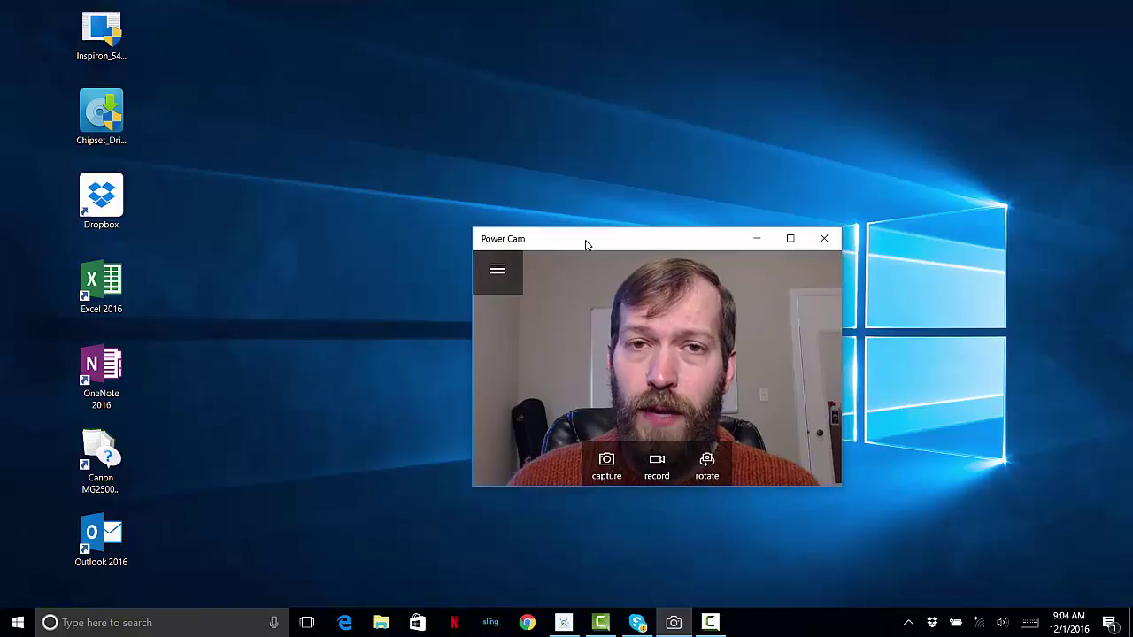
left_click_drag(585, 244, 533, 124)
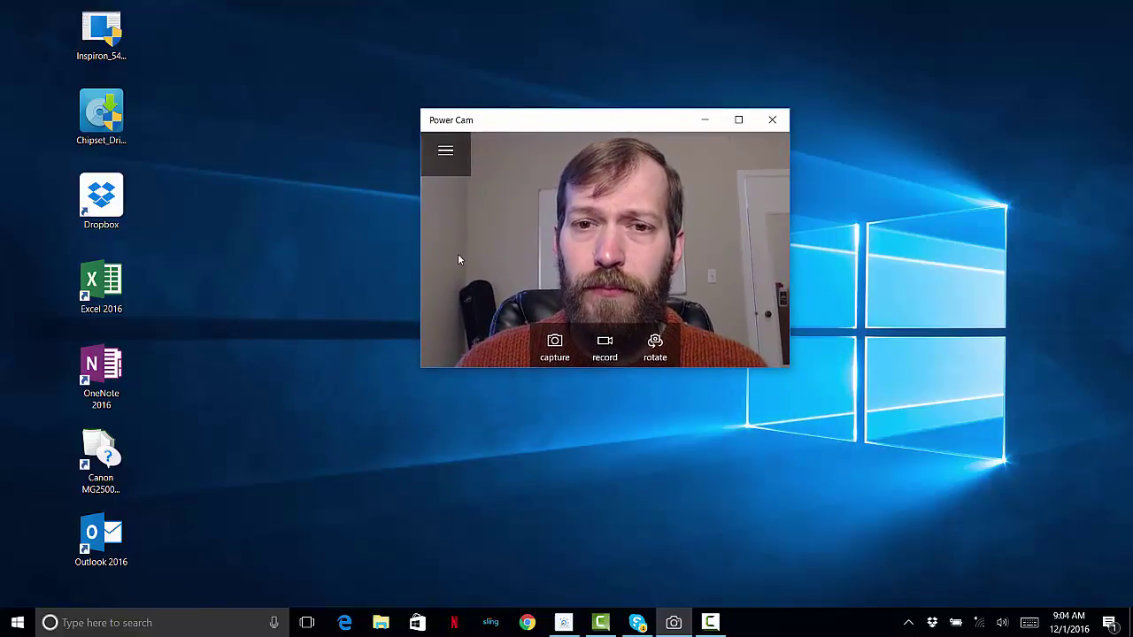
left_click(705, 119)
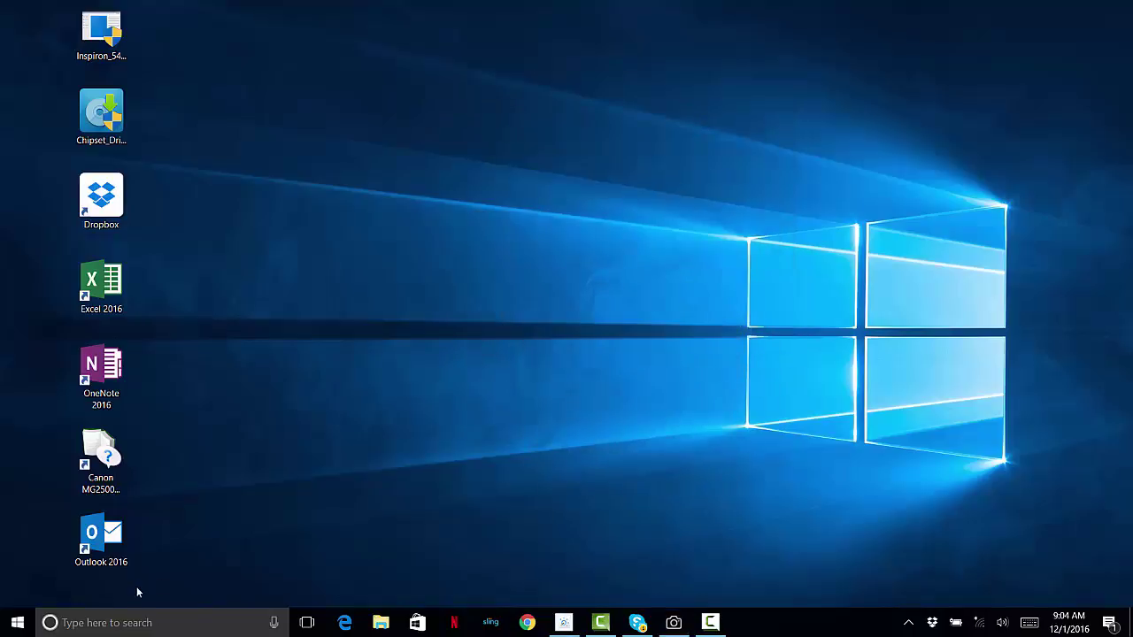
left_click(674, 625)
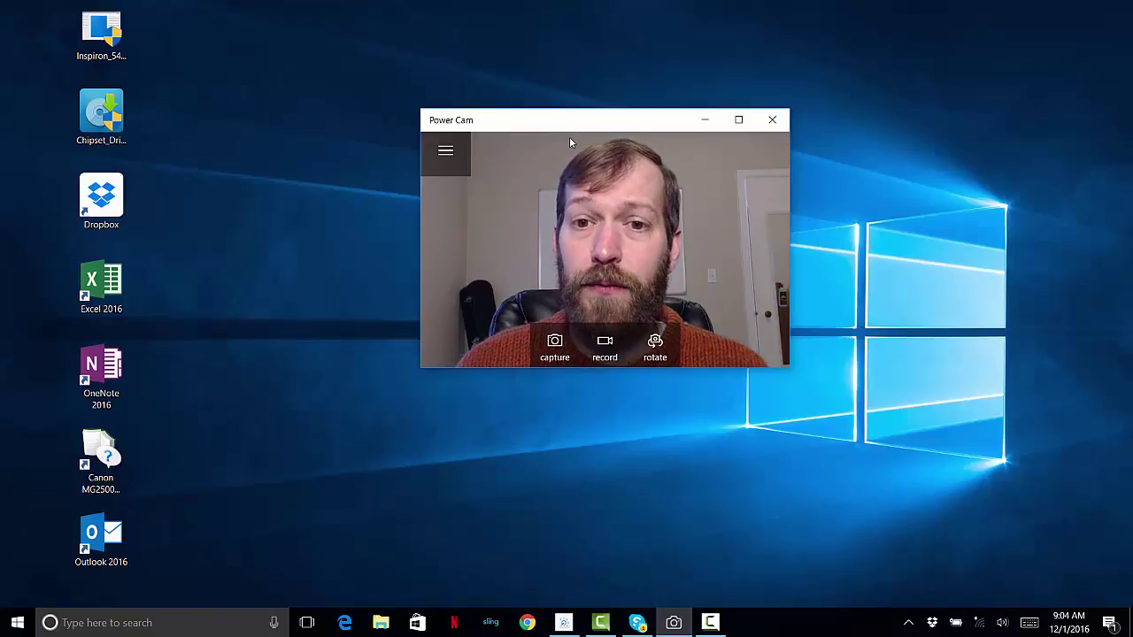
left_click(705, 119)
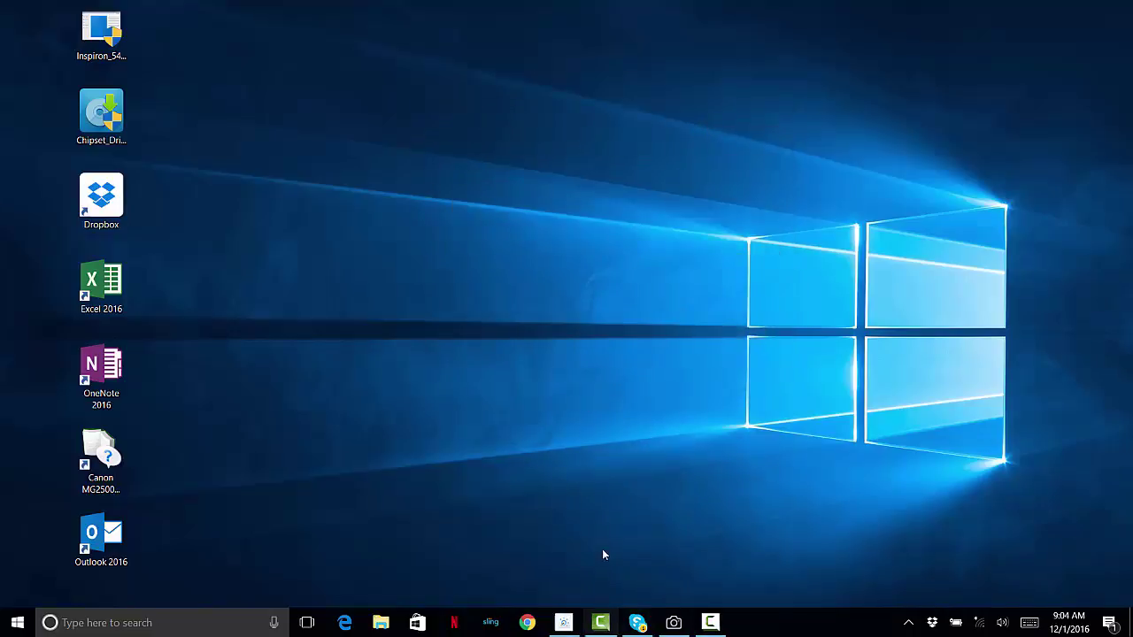
Restore Explain Everything on slide 1, Venn Diagrams and the Modern (or Boolean) Standpoint
left_click(563, 623)
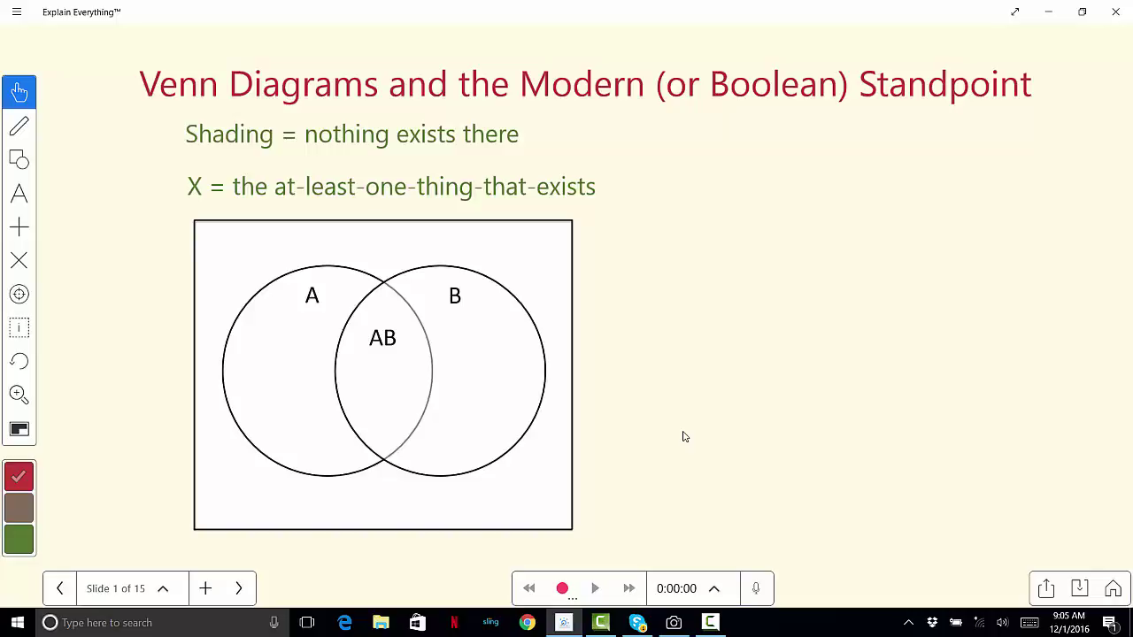
With the pen, bracket the two definitions in red, trace circle A green and circle B brown
left_click(18, 125)
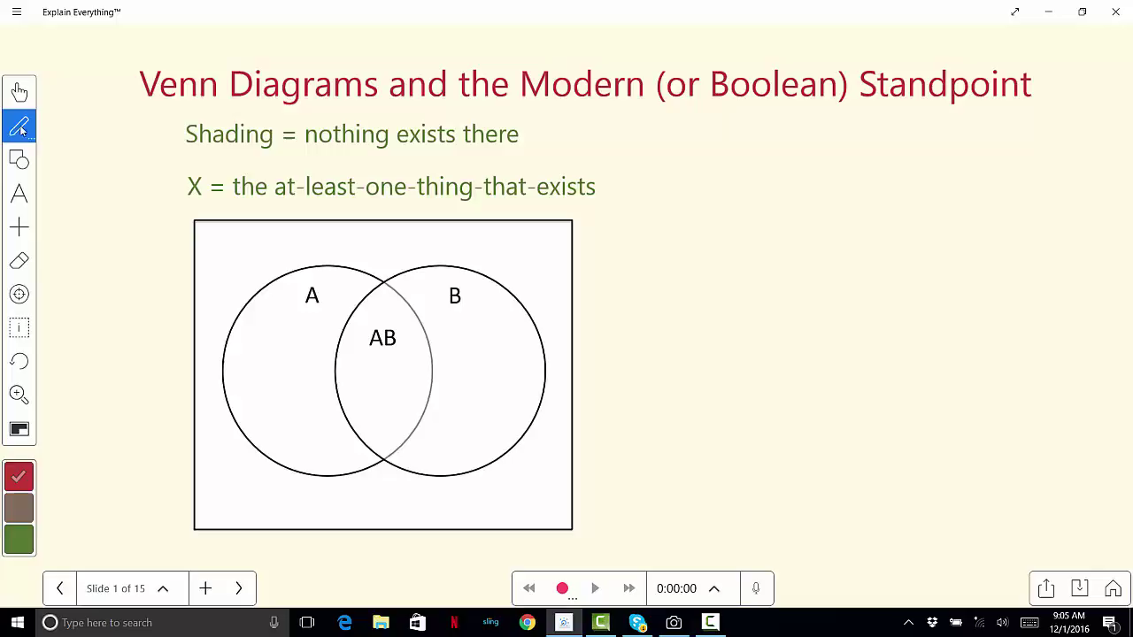
mouse_move(169, 207)
left_mouse_down()
mouse_move(174, 116)
mouse_move(569, 116)
mouse_move(613, 121)
mouse_move(631, 217)
mouse_move(169, 213)
left_mouse_up()
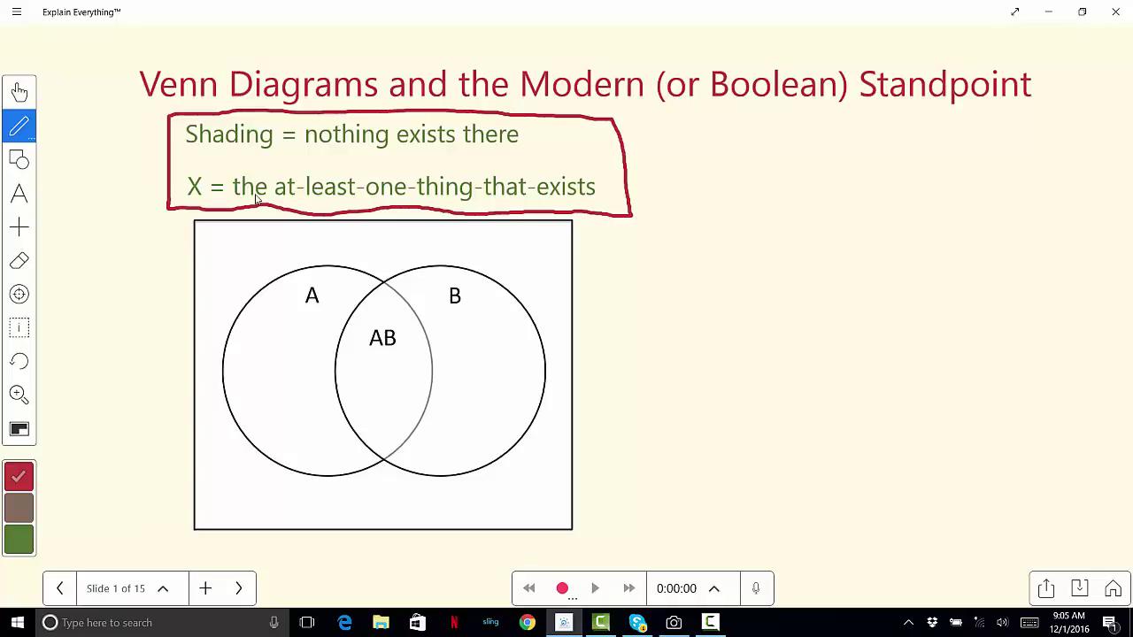
left_click(22, 542)
mouse_move(277, 282)
left_mouse_down()
mouse_move(240, 311)
mouse_move(221, 365)
mouse_move(230, 414)
mouse_move(257, 455)
mouse_move(327, 482)
mouse_move(355, 478)
mouse_move(416, 437)
mouse_move(430, 345)
mouse_move(421, 317)
mouse_move(368, 277)
mouse_move(295, 270)
mouse_move(233, 310)
left_mouse_up()
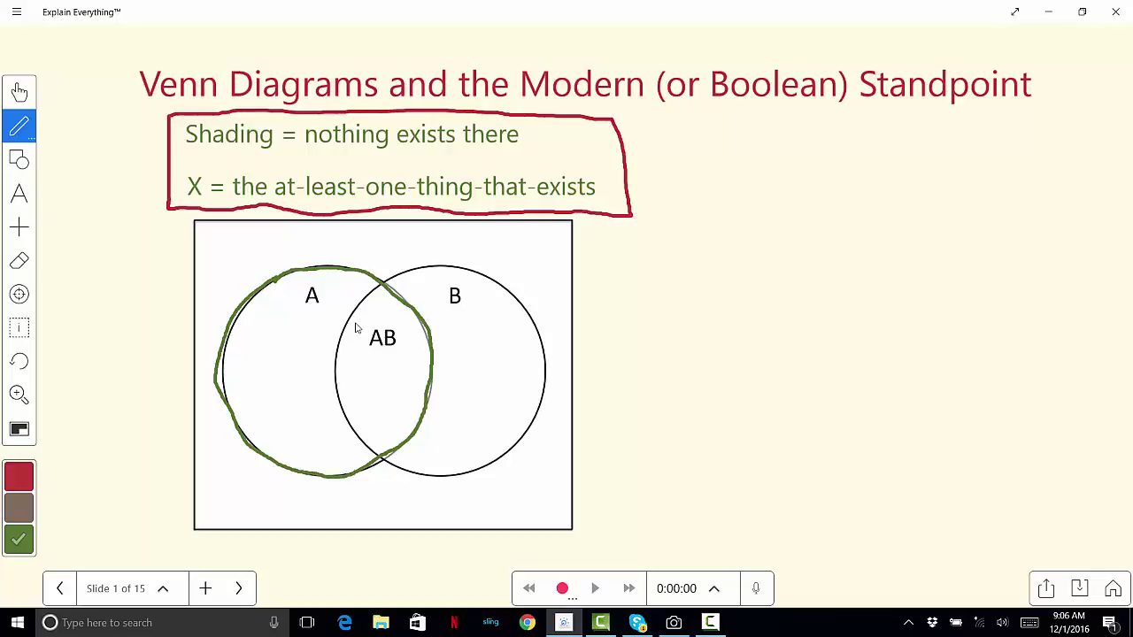
left_click(19, 506)
mouse_move(350, 325)
left_mouse_down()
mouse_move(402, 278)
mouse_move(465, 270)
mouse_move(528, 317)
mouse_move(549, 365)
mouse_move(550, 407)
mouse_move(531, 442)
mouse_move(493, 468)
mouse_move(463, 480)
mouse_move(406, 475)
mouse_move(362, 443)
left_mouse_up()
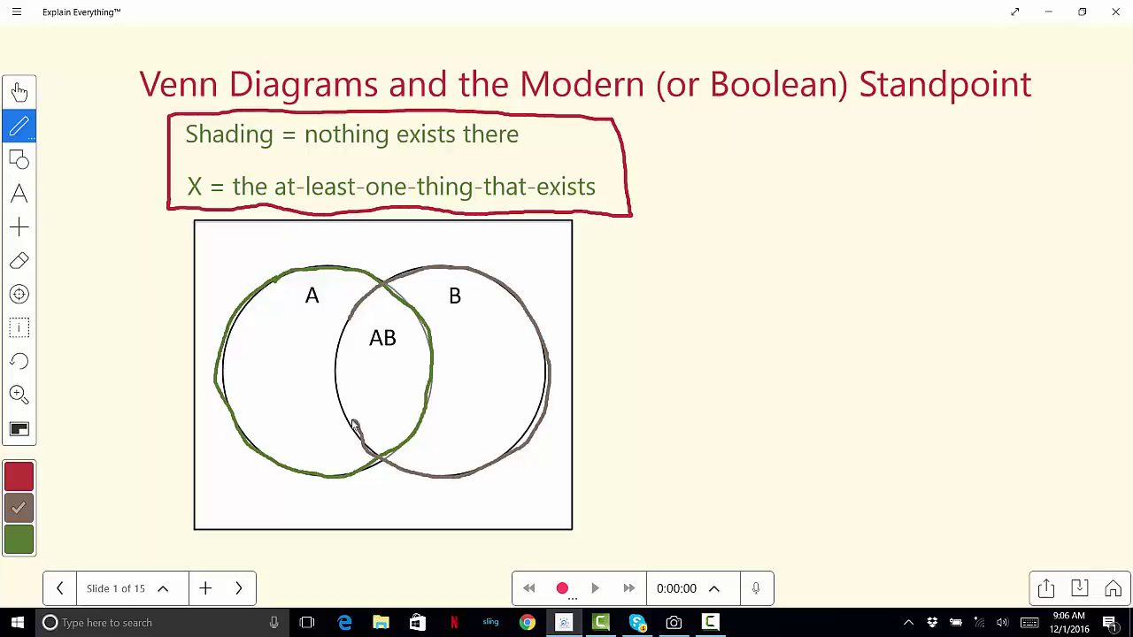
mouse_move(353, 424)
left_mouse_down()
mouse_move(334, 363)
mouse_move(348, 324)
left_mouse_up()
On slide 2, box 'All A are B' in red and shade the A-only region red
left_click(240, 591)
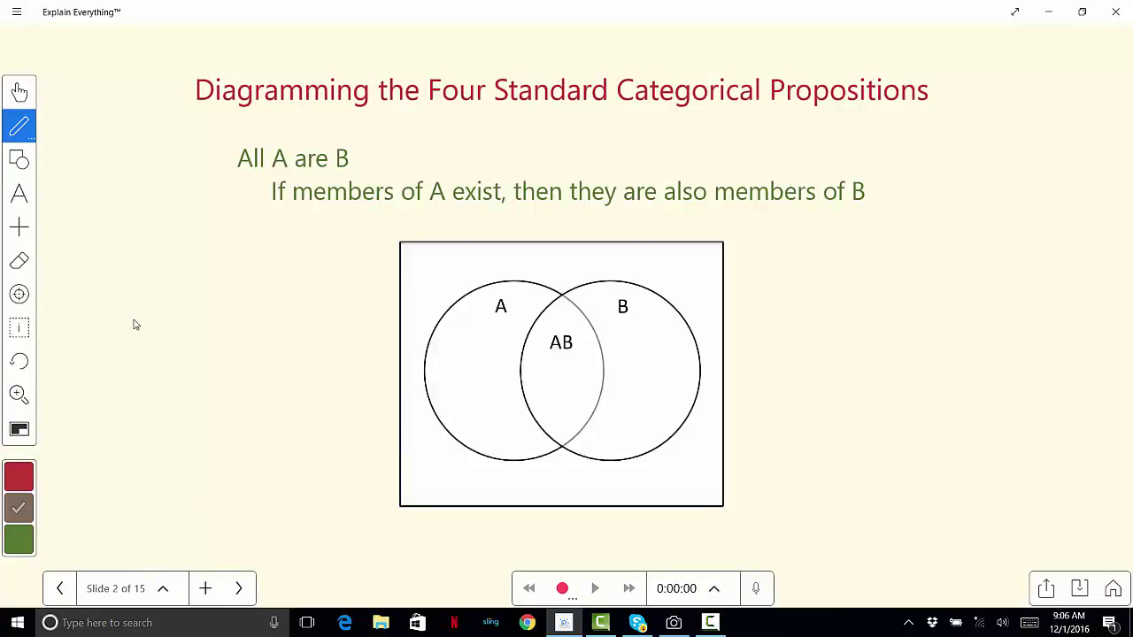
left_click(24, 477)
mouse_move(231, 175)
left_mouse_down()
mouse_move(230, 138)
mouse_move(363, 139)
mouse_move(363, 178)
mouse_move(230, 179)
left_mouse_up()
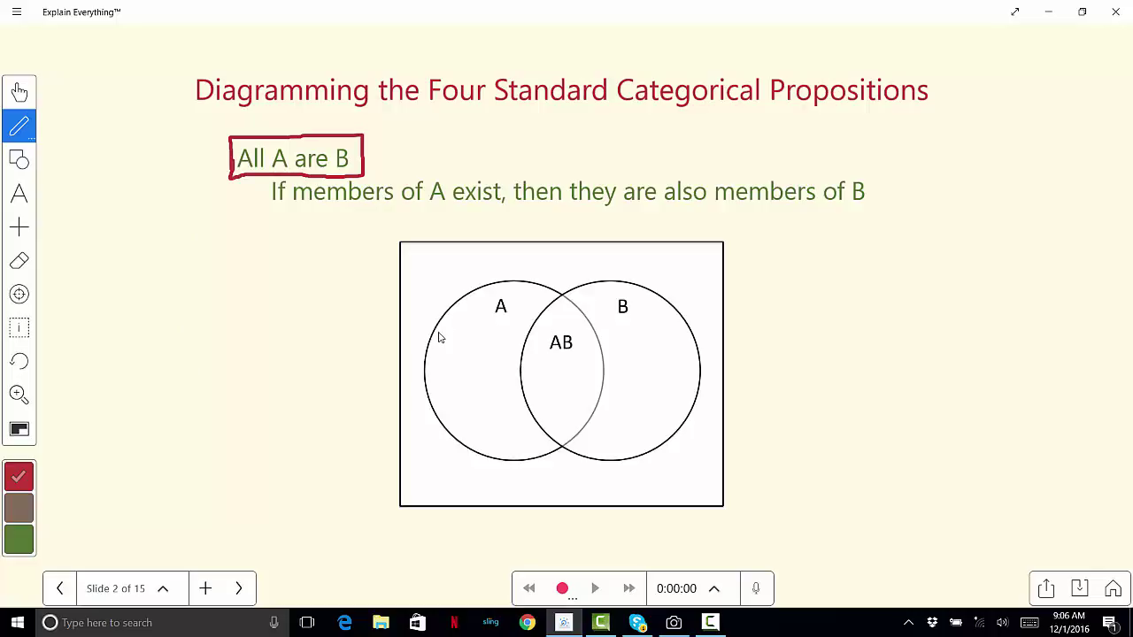
mouse_move(435, 334)
left_mouse_down()
mouse_move(513, 280)
mouse_move(428, 345)
mouse_move(529, 298)
mouse_move(431, 380)
mouse_move(542, 313)
mouse_move(448, 418)
mouse_move(484, 353)
mouse_move(444, 383)
mouse_move(448, 404)
mouse_move(464, 405)
mouse_move(509, 372)
mouse_move(471, 441)
mouse_move(468, 422)
mouse_move(508, 391)
mouse_move(492, 449)
mouse_move(521, 419)
mouse_move(515, 456)
mouse_move(532, 440)
mouse_move(531, 455)
mouse_move(544, 449)
mouse_move(486, 427)
mouse_move(482, 410)
mouse_move(490, 425)
mouse_move(480, 429)
mouse_move(503, 400)
mouse_move(480, 398)
mouse_move(480, 367)
mouse_move(494, 353)
mouse_move(464, 398)
mouse_move(478, 367)
mouse_move(446, 391)
mouse_move(456, 341)
mouse_move(452, 369)
mouse_move(531, 305)
mouse_move(494, 328)
left_mouse_up()
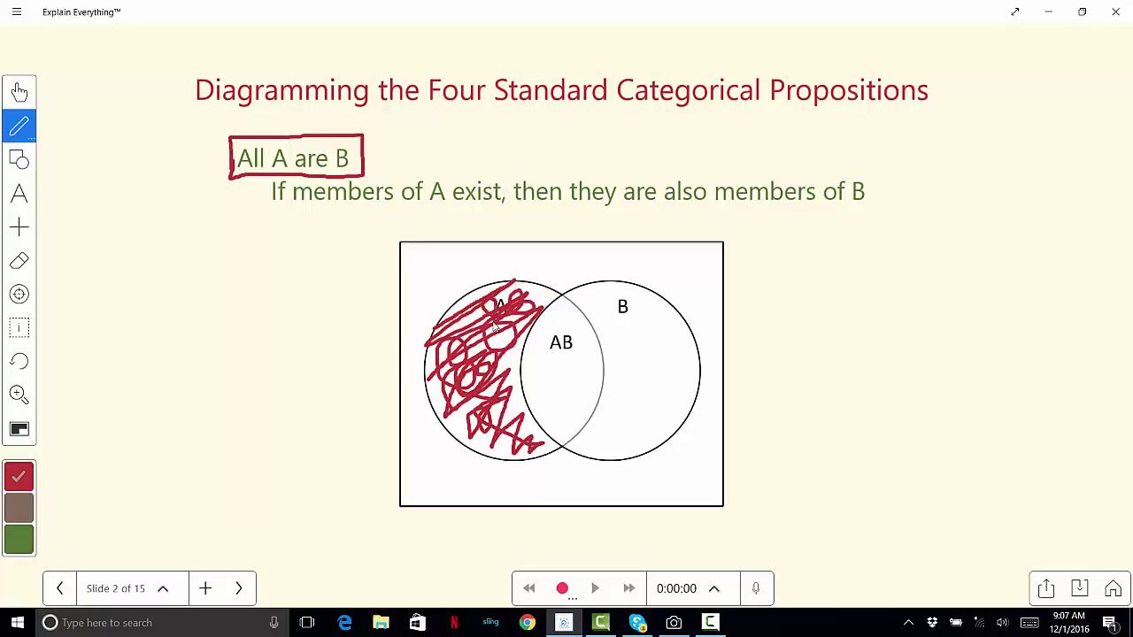
Outline the AB overlap and mark its label in green
left_click(20, 540)
mouse_move(523, 356)
left_mouse_down()
mouse_move(564, 297)
mouse_move(596, 333)
mouse_move(604, 386)
mouse_move(562, 449)
left_mouse_up()
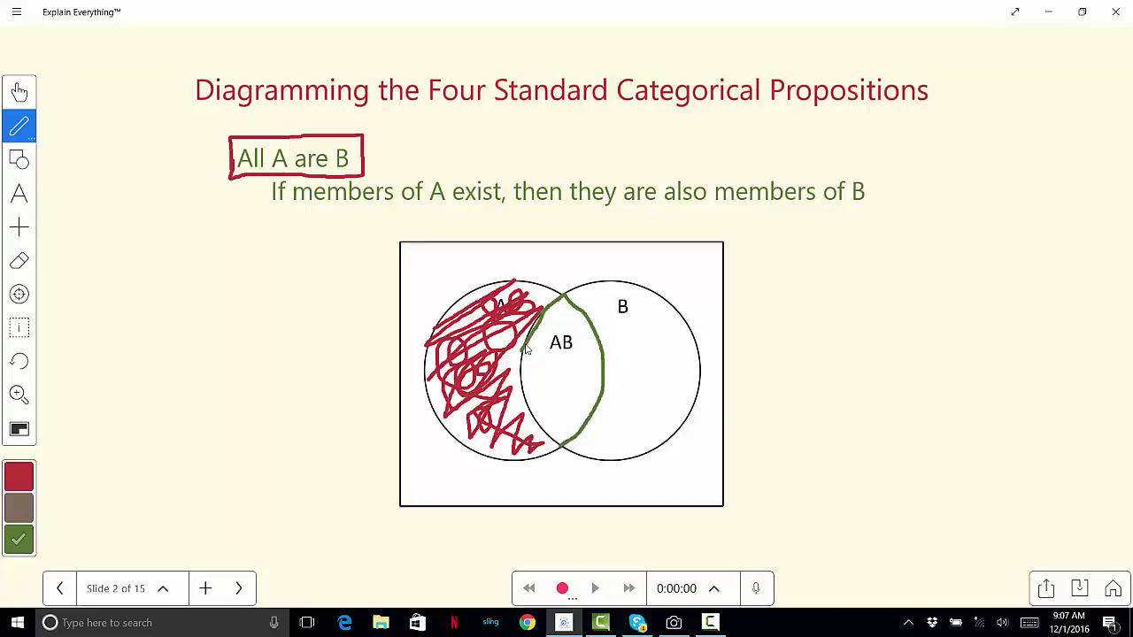
mouse_move(525, 350)
left_mouse_down()
mouse_move(525, 416)
mouse_move(551, 444)
left_mouse_up()
left_click_drag(547, 351, 555, 340)
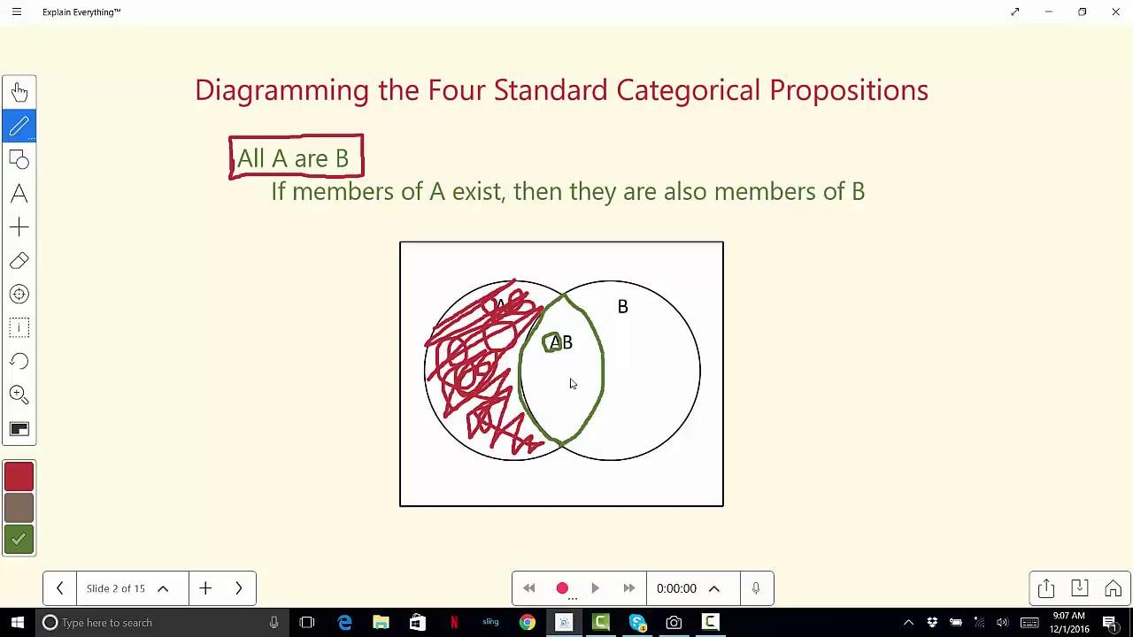
left_click_drag(564, 354, 572, 357)
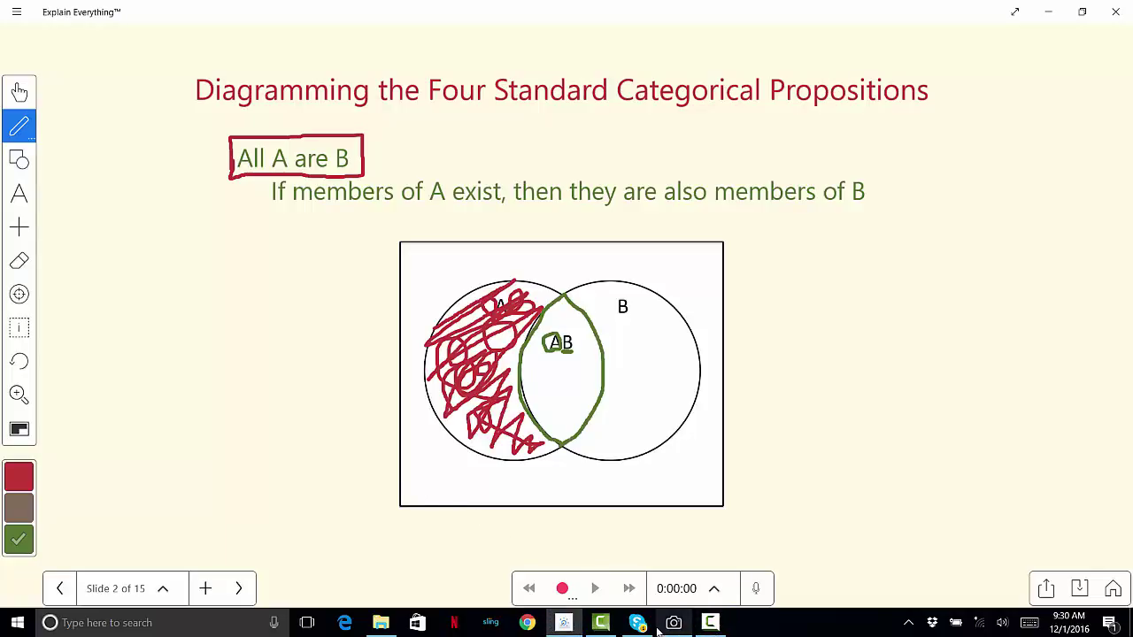
Restore the Power Cam webcam window over the slide and shift it slightly left
left_click(673, 623)
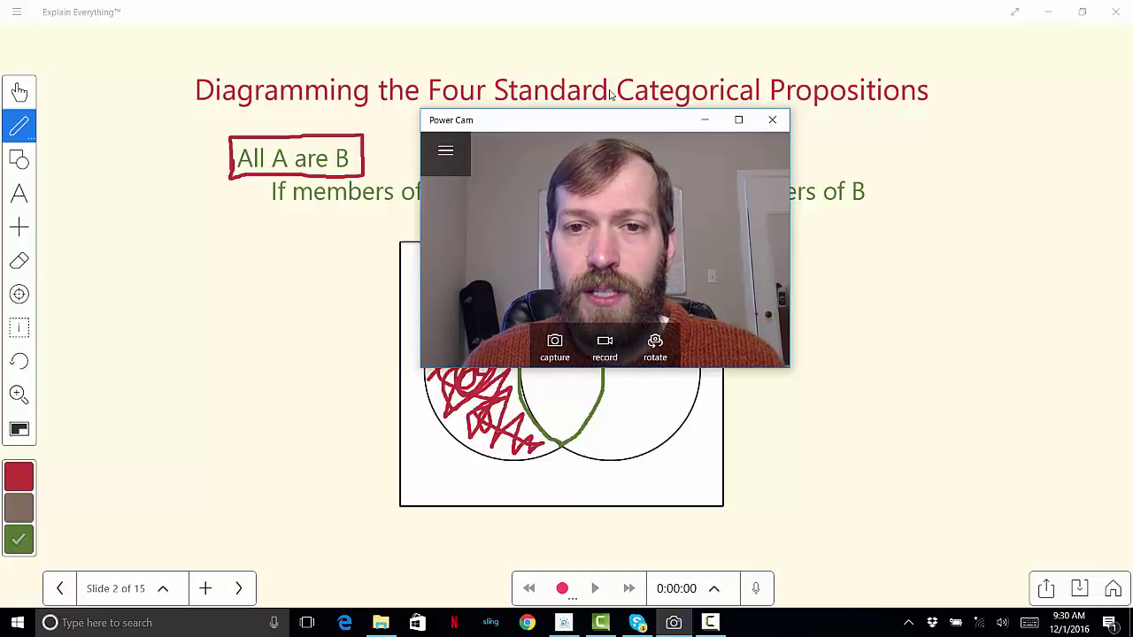
left_click_drag(600, 119, 564, 115)
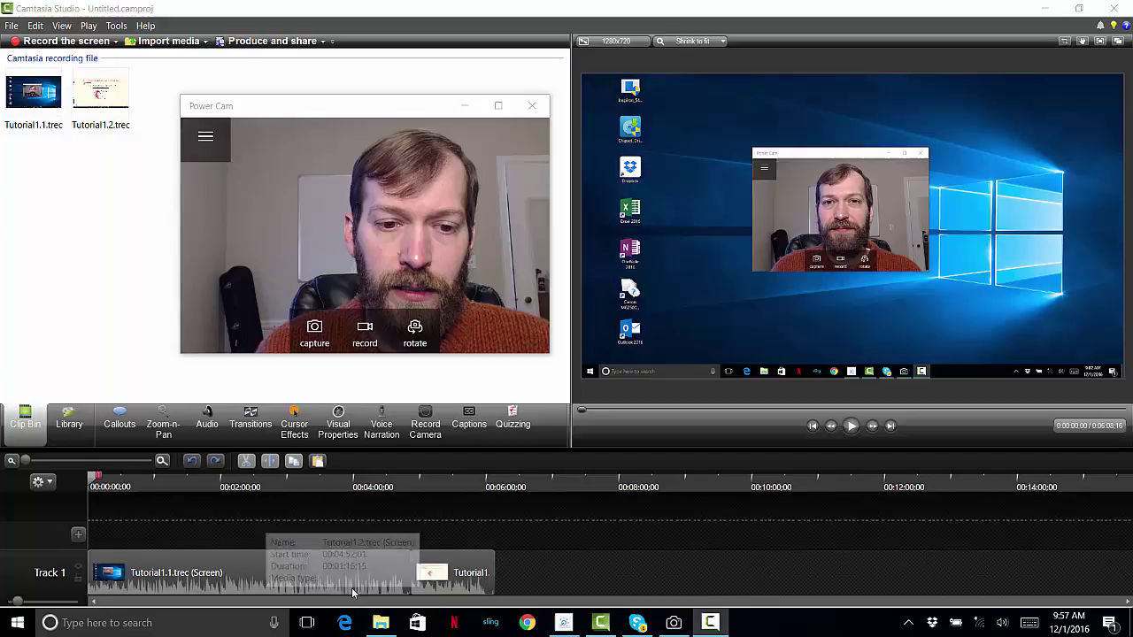
Slide Tutorial1.2 along Track 1 until it butts against the end of Tutorial1.1
left_click_drag(462, 572, 387, 597)
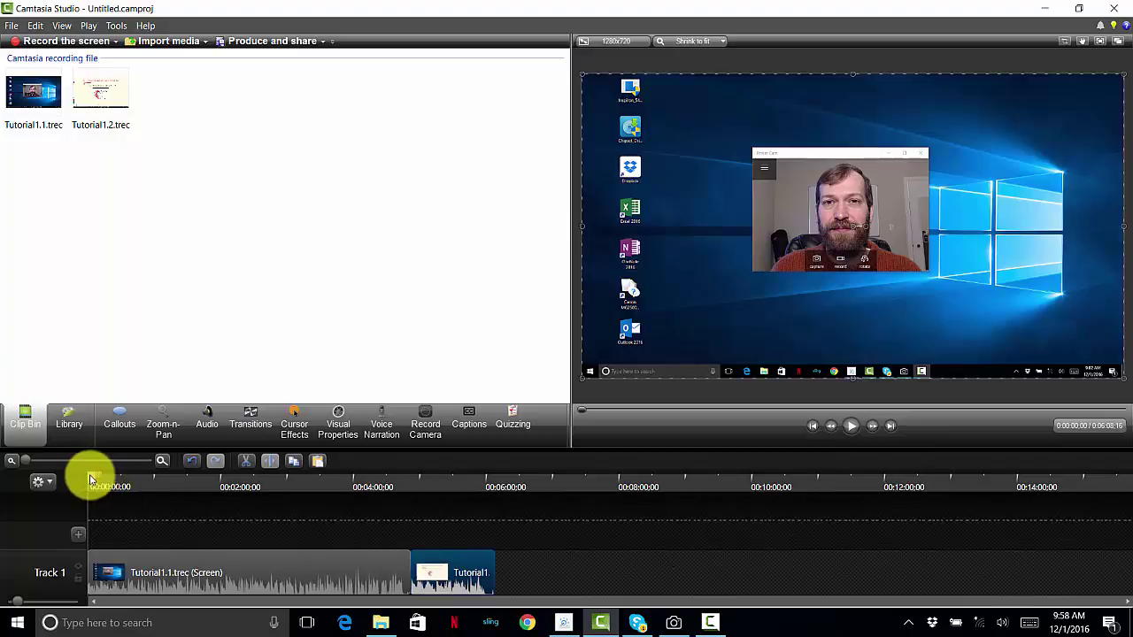
Zoom the timeline in four levels and put the playhead at the 0:04:52:01 clip join
left_click_drag(89, 481, 256, 547)
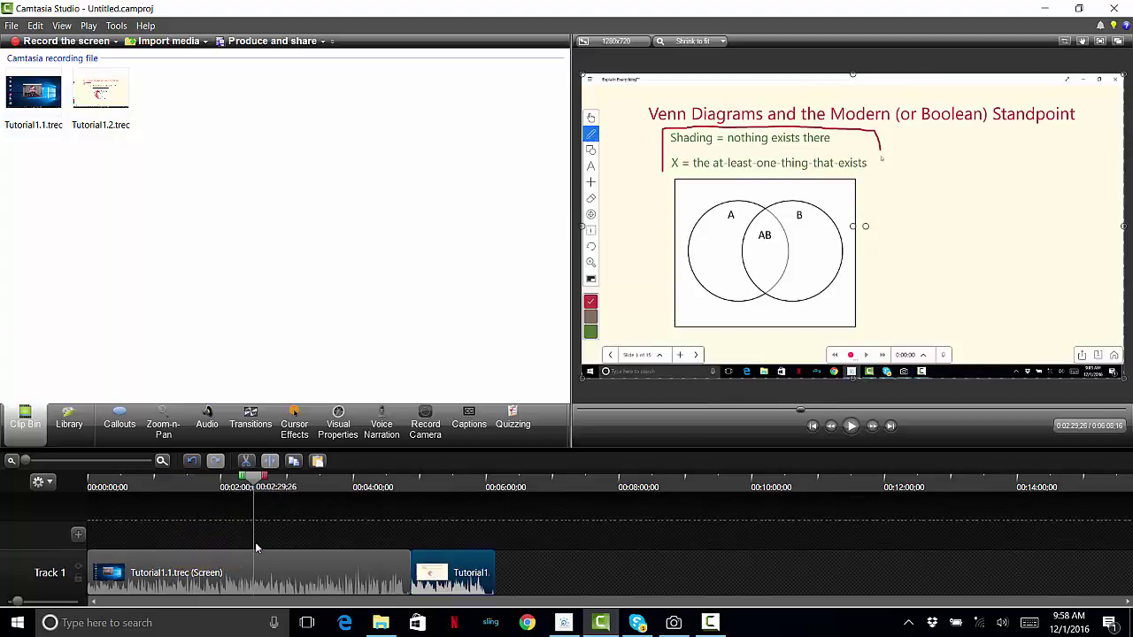
left_click(162, 461)
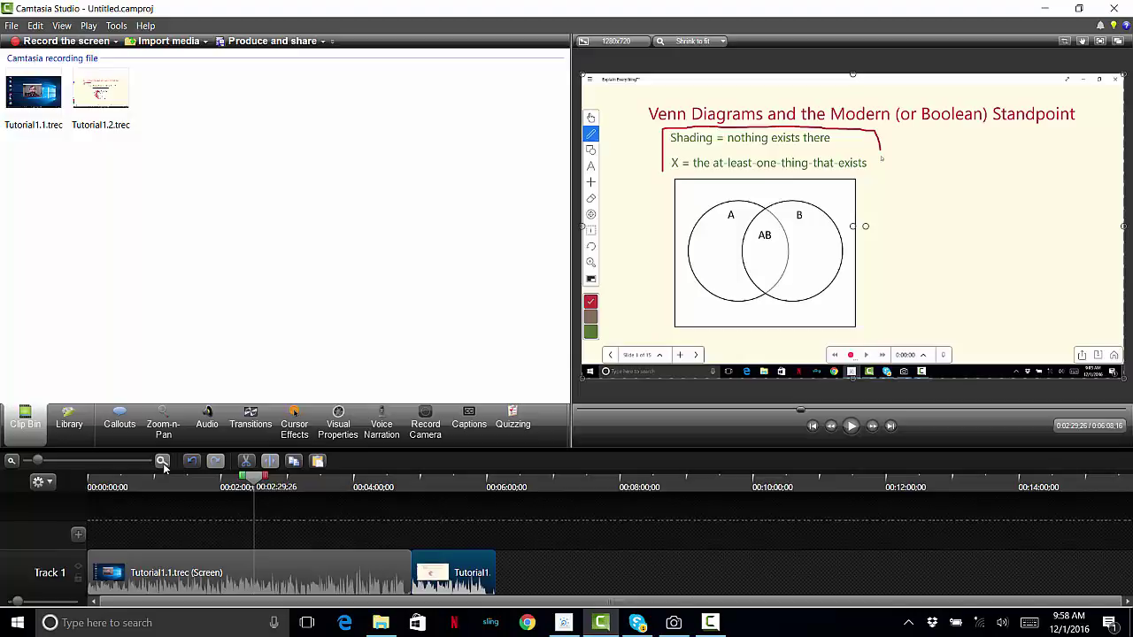
left_click(162, 462)
left_click(162, 461)
left_click(162, 461)
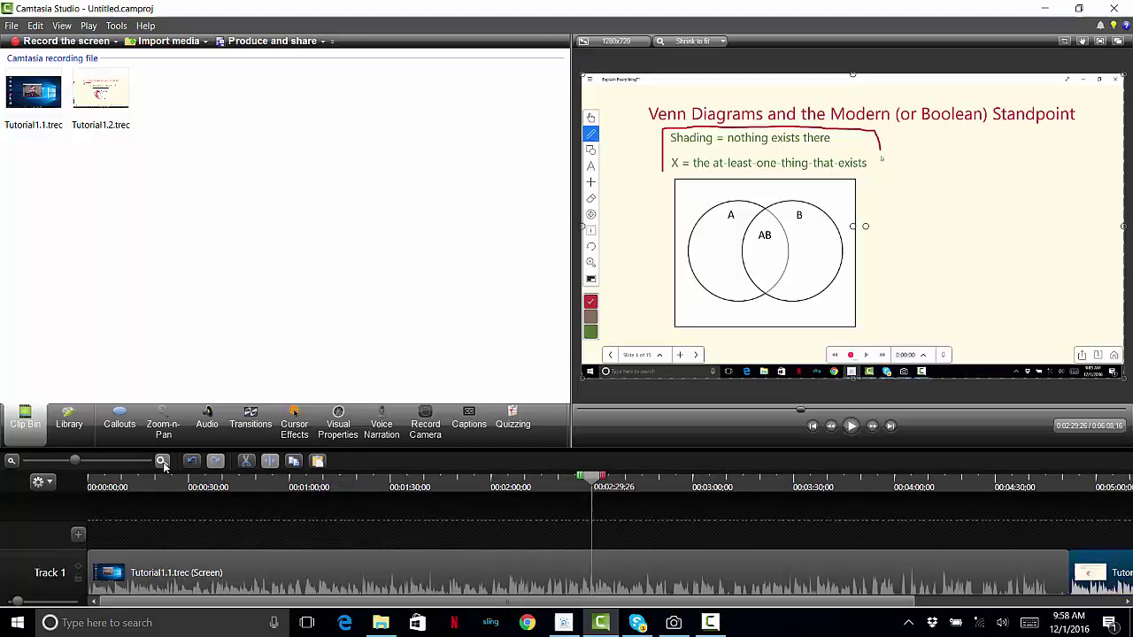
left_click_drag(598, 485, 1071, 485)
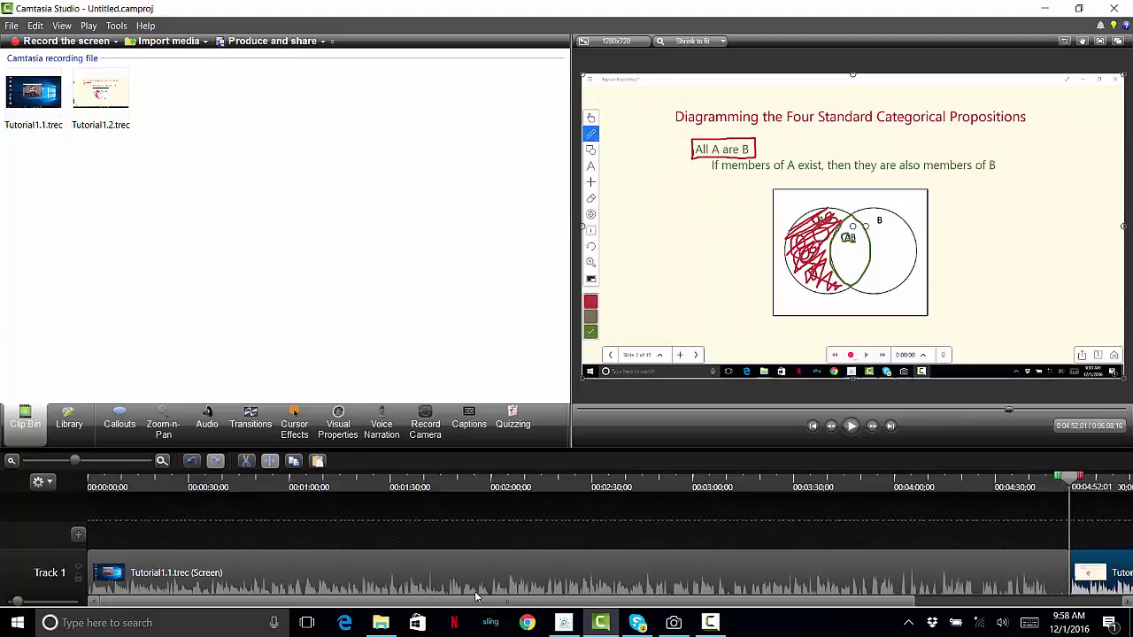
Zoom in on the Tutorial1.1/Tutorial1.2 join and set the playhead to about 4:38
scroll(479, 607, "down", 5)
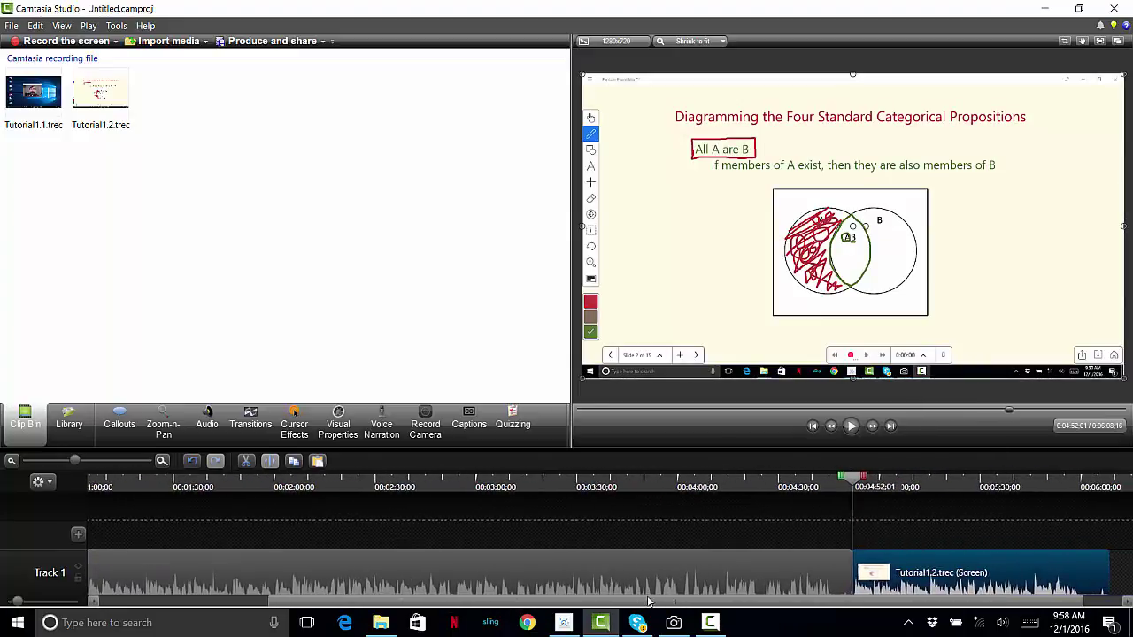
left_click(163, 462)
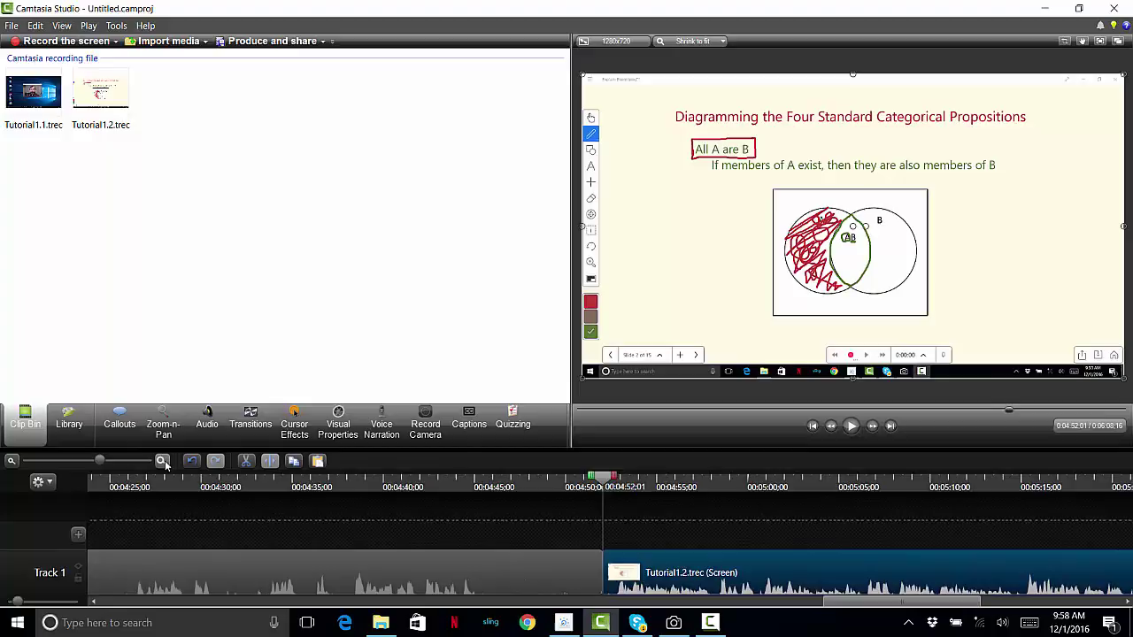
left_click(162, 462)
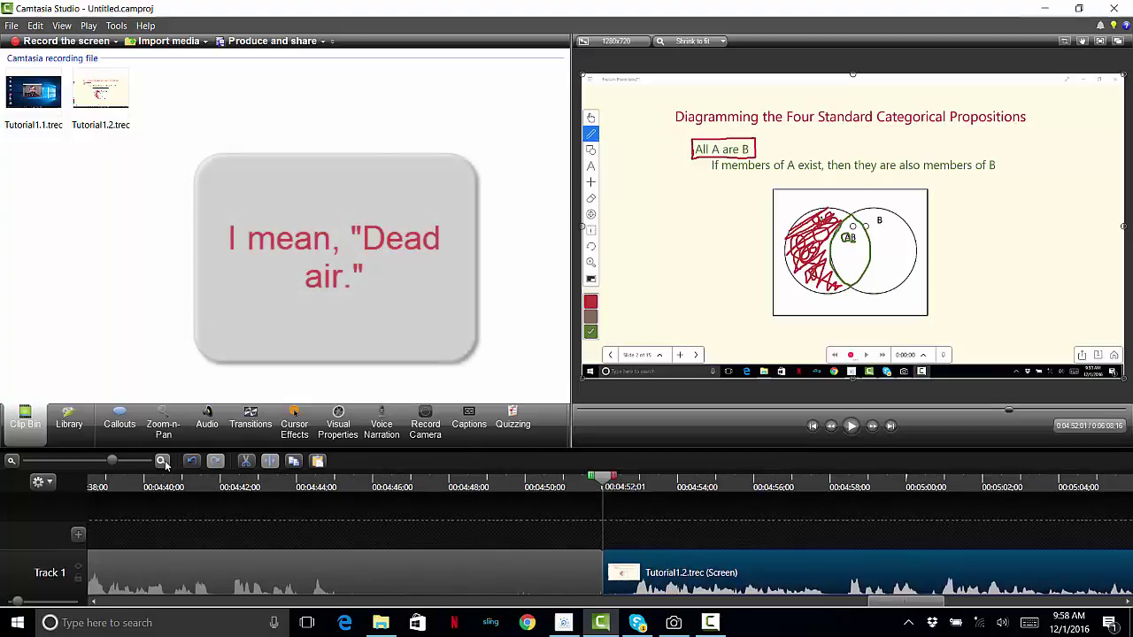
left_click(11, 461)
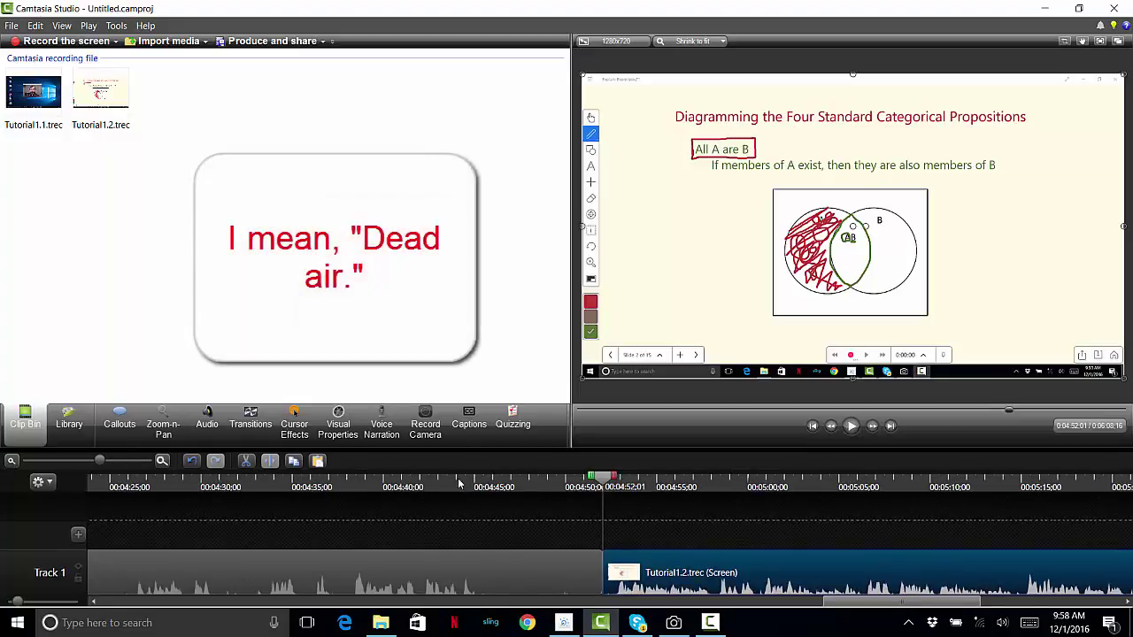
left_click(352, 509)
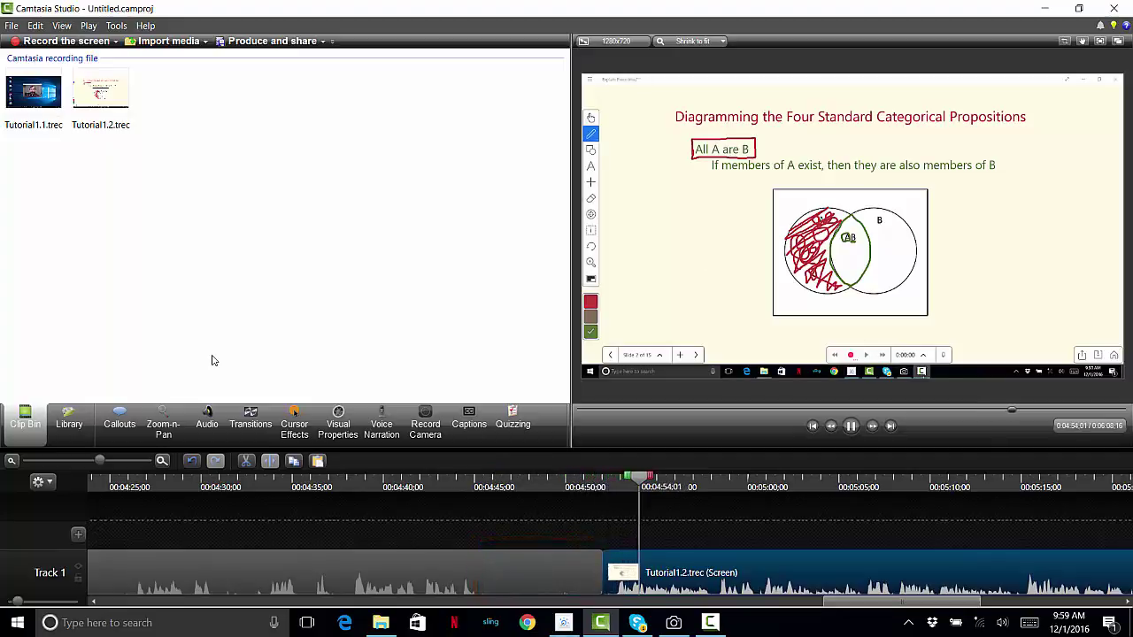
Stop playback and cut the silent span from 4:46:11 to 4:52:01 on Track 1
key("space")
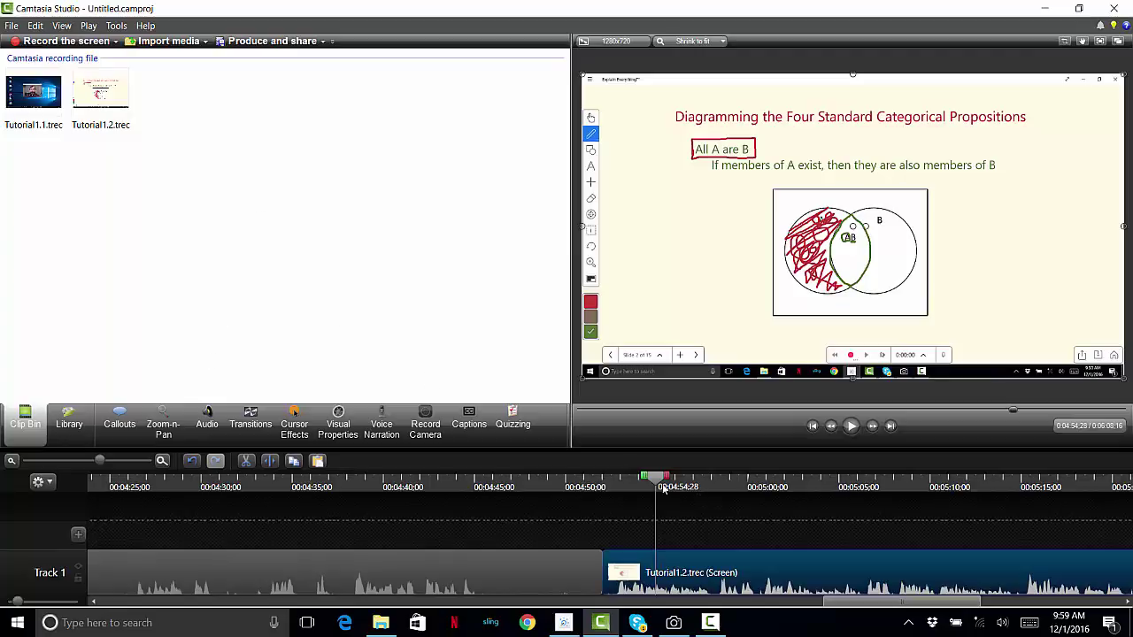
left_click_drag(659, 482, 503, 479)
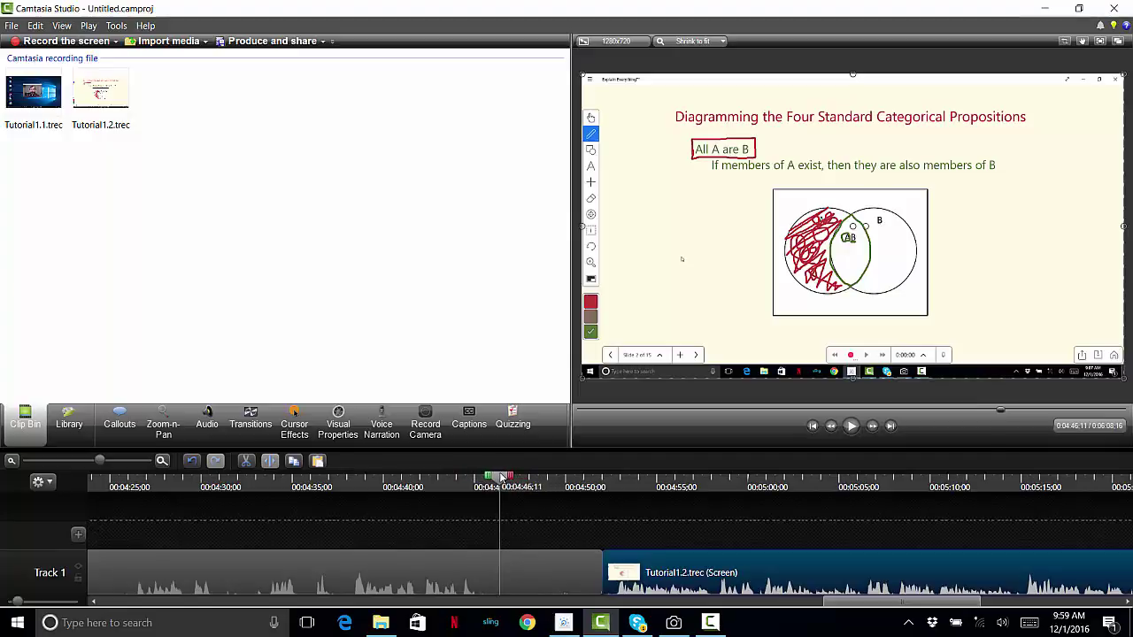
left_click_drag(514, 479, 615, 488)
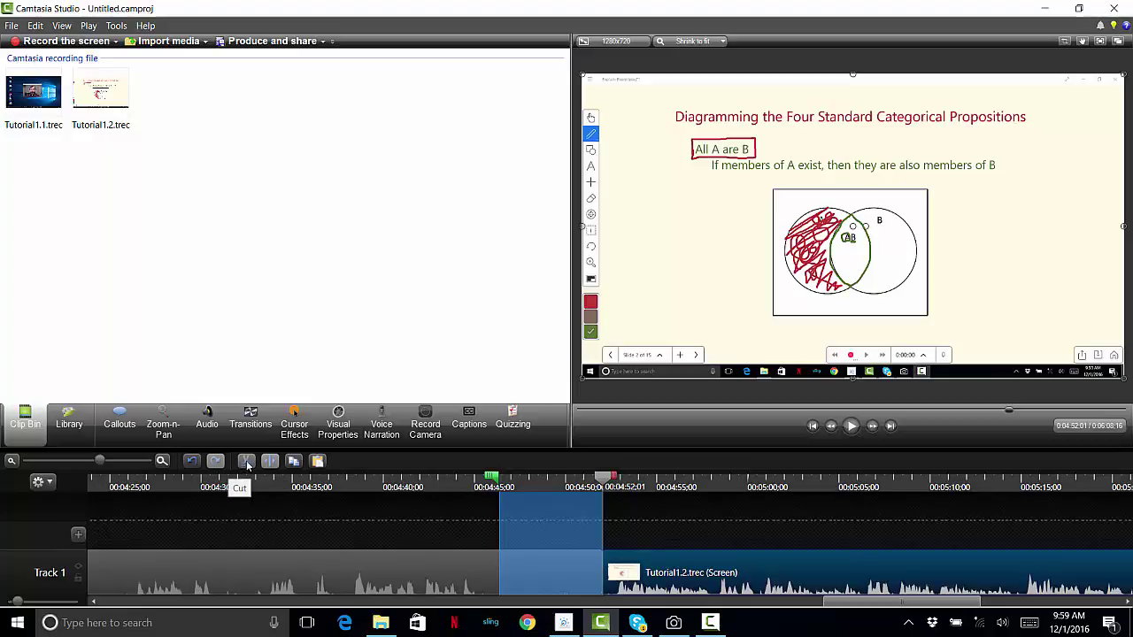
left_click(246, 465)
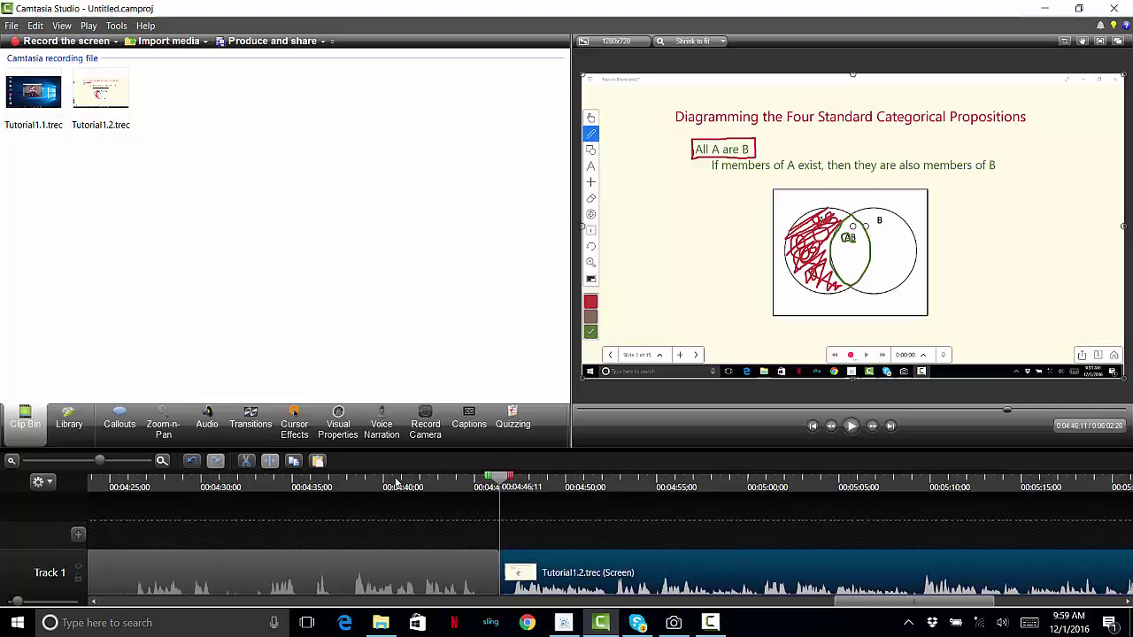
Play from 4:44:20 across the cut into Tutorial1.2 to verify no pause, then stop
left_click_drag(500, 480, 424, 489)
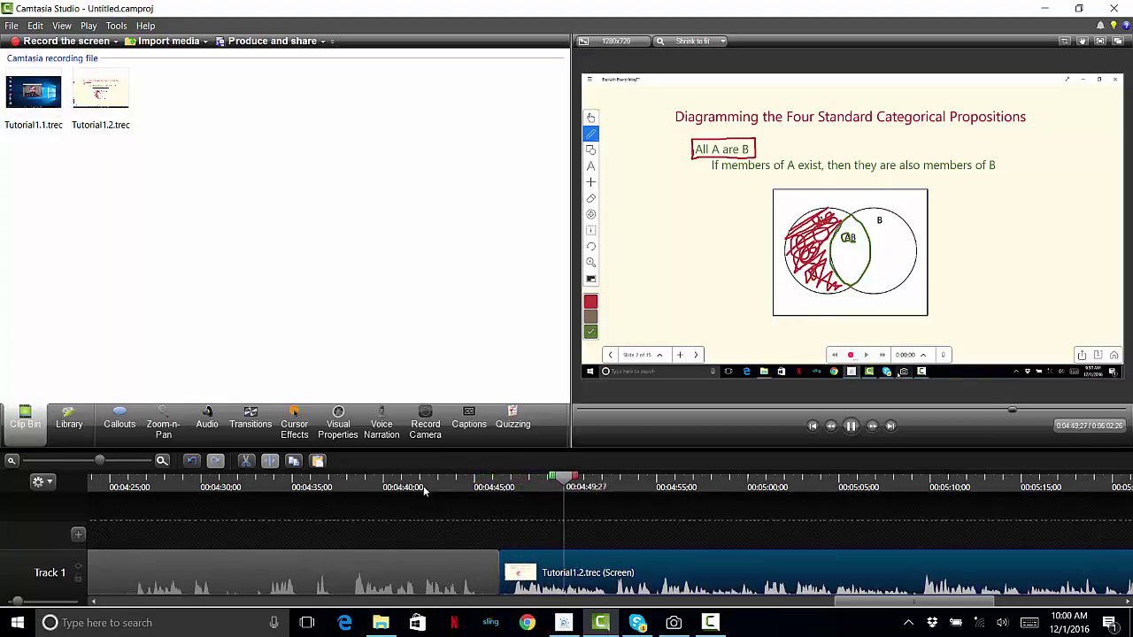
key("space")
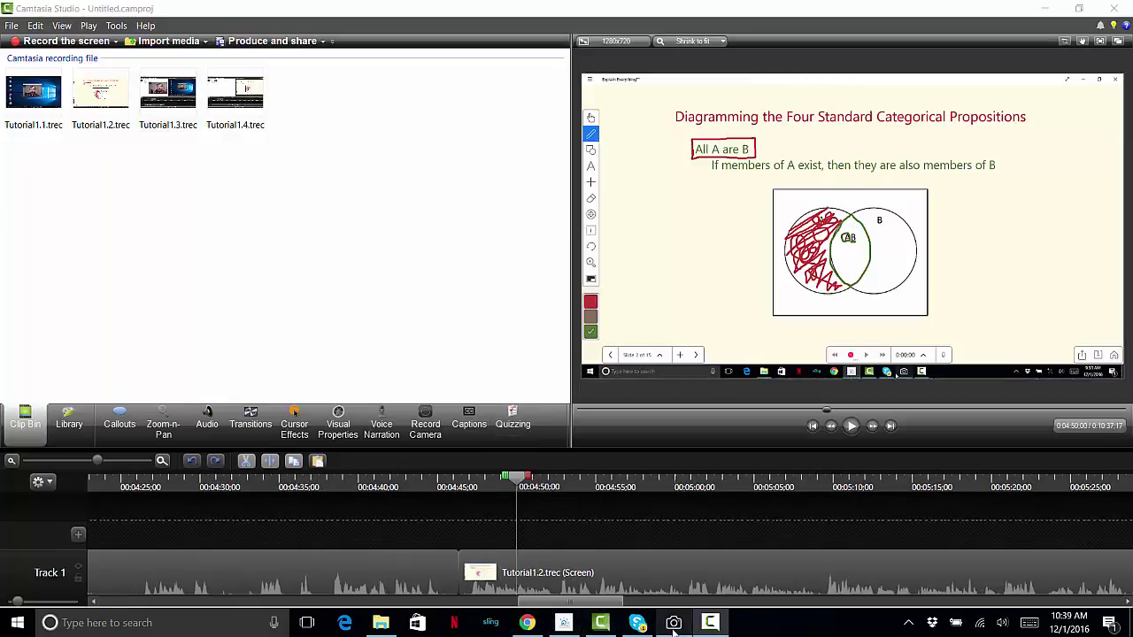
Record a fourth screen clip, extending the project to 10:37:17, and close the webcam window
left_click(673, 622)
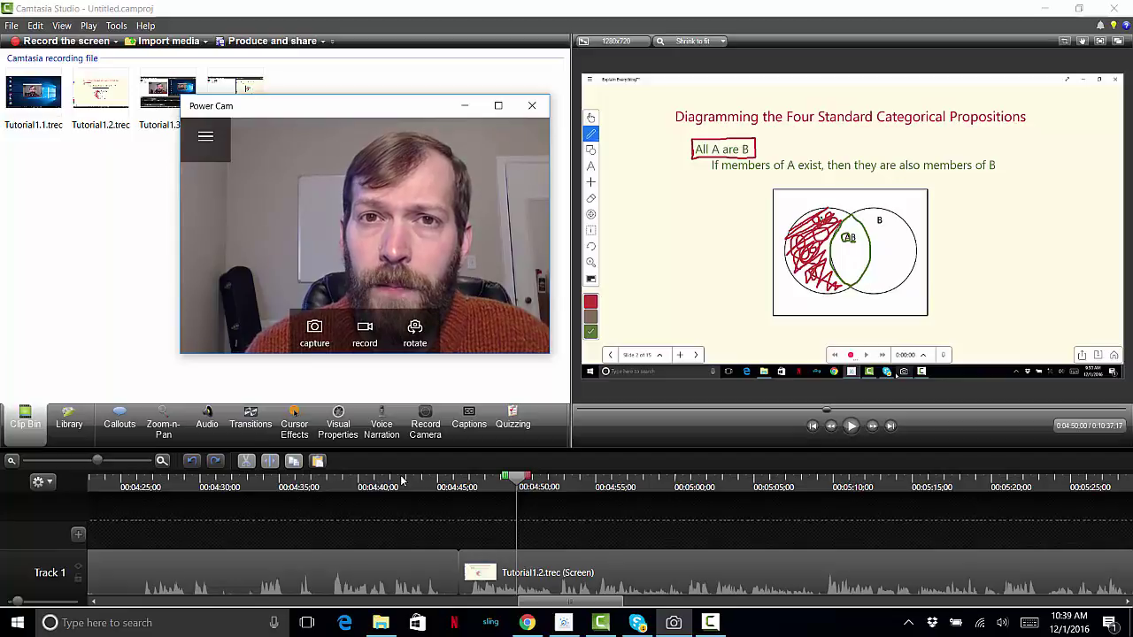
left_click(401, 480)
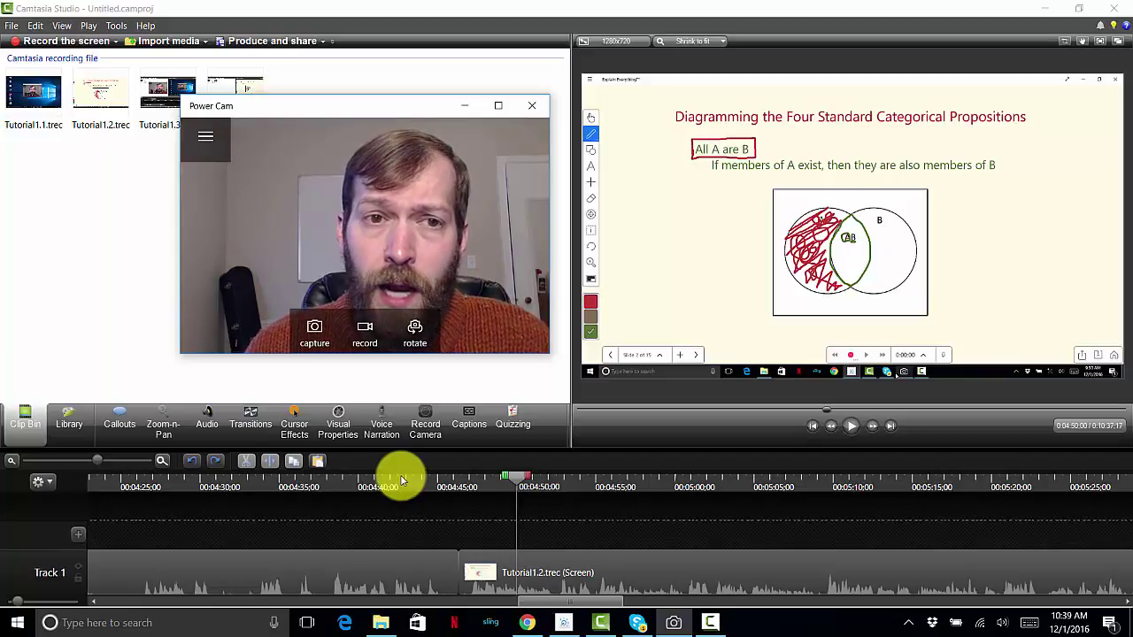
key("alt+F4")
Launch the Production Wizard and choose Custom production settings from the presets list
left_click(251, 44)
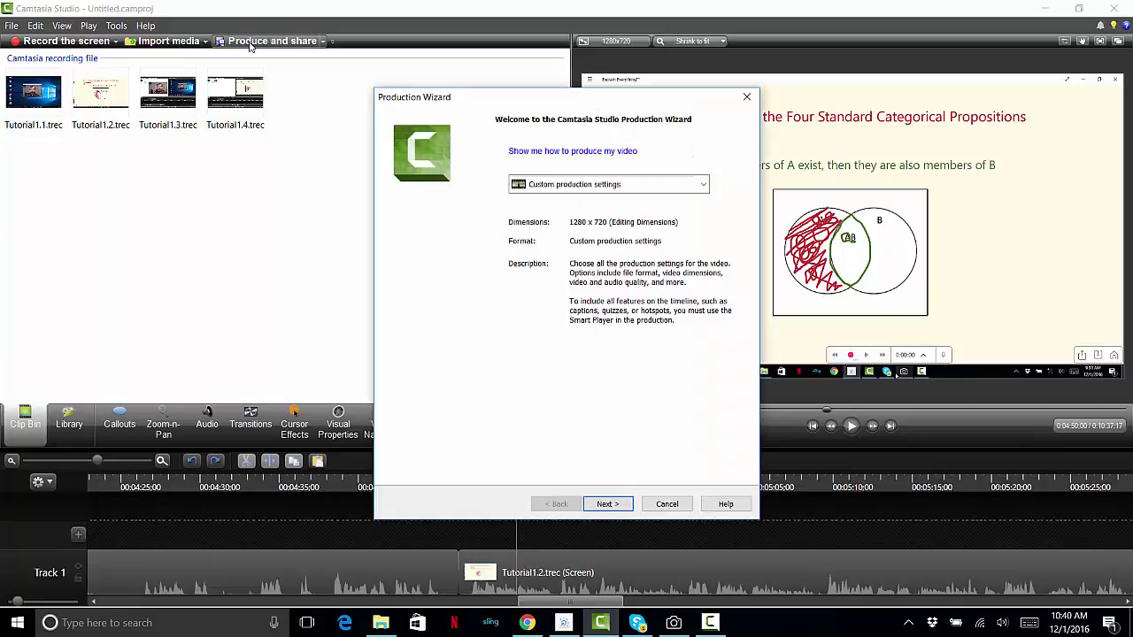
left_click(704, 188)
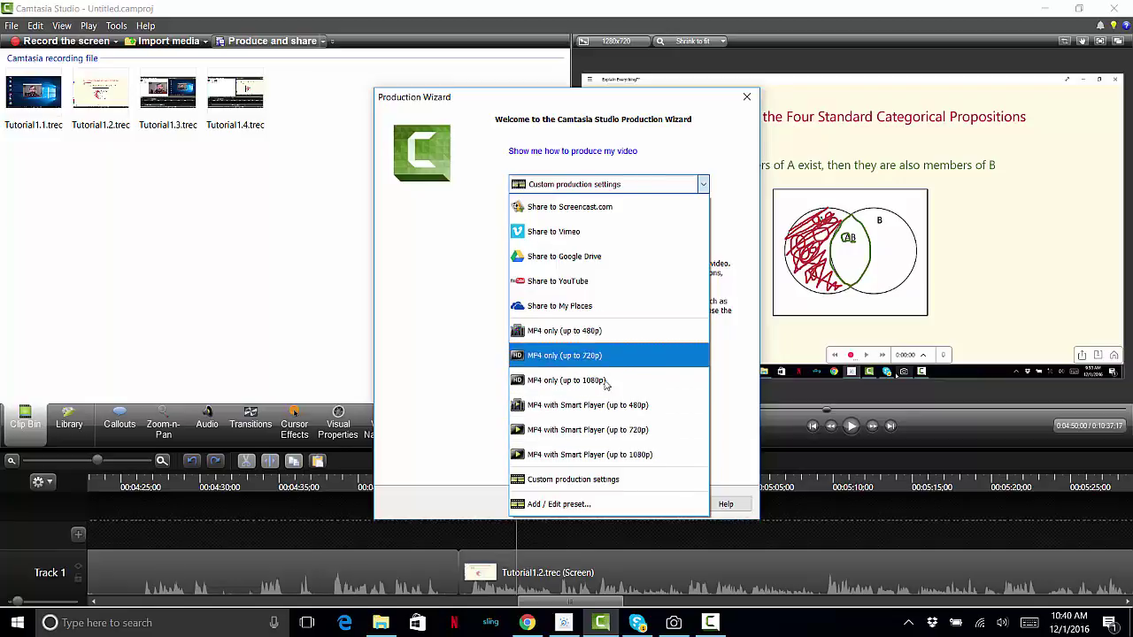
left_click(622, 484)
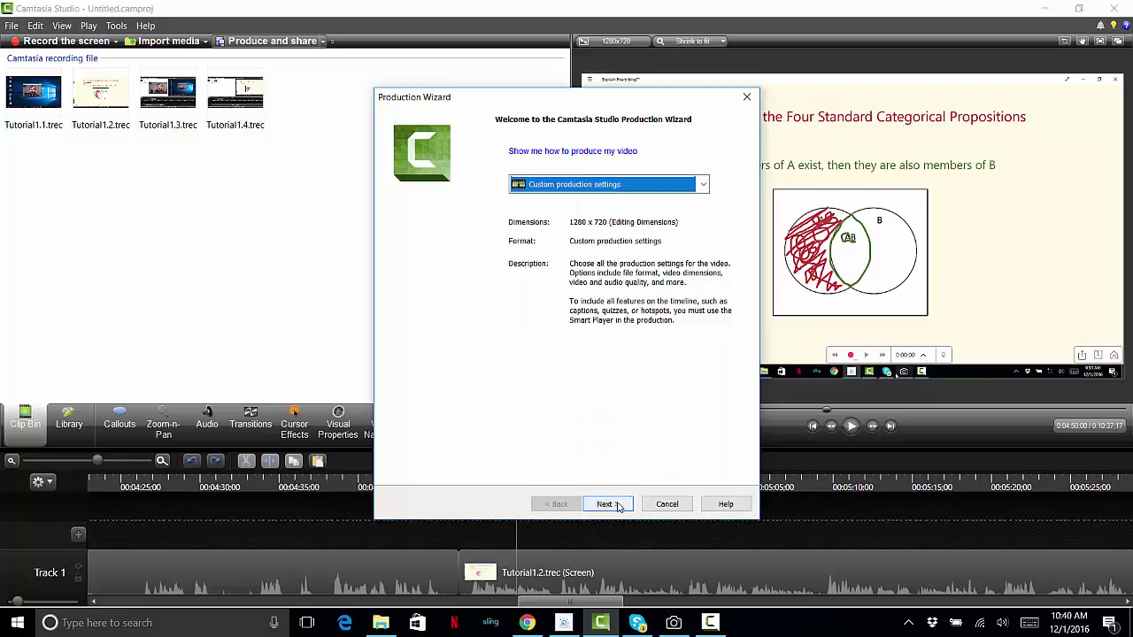
Preview the file format page, return to reopen the presets list, then show the Blackboard Lecture Videos page
left_click(620, 505)
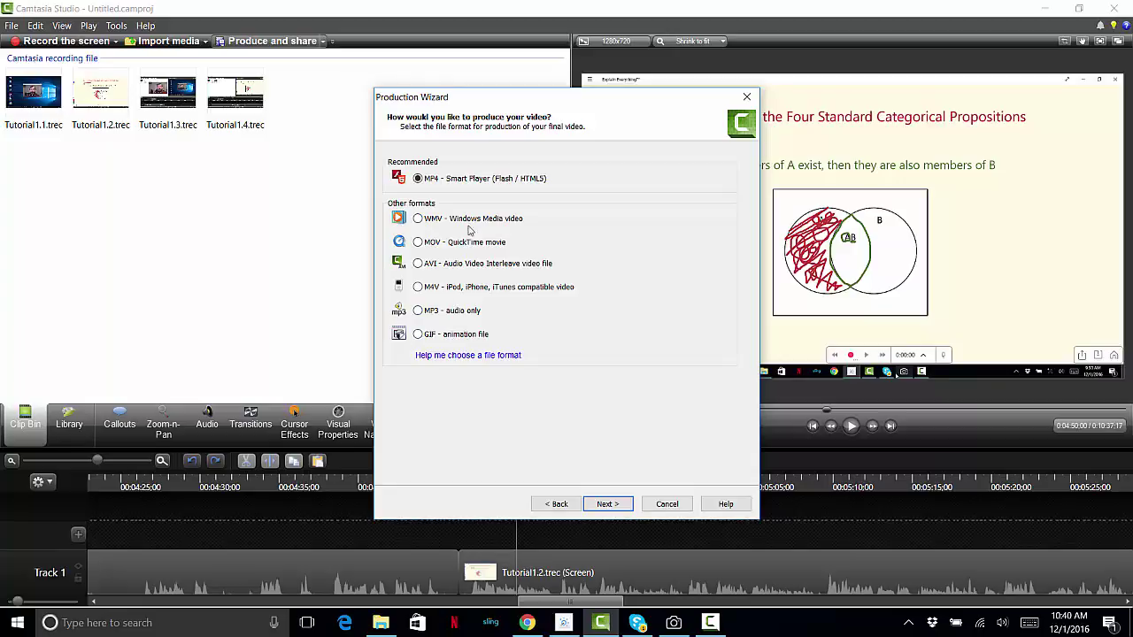
left_click(565, 505)
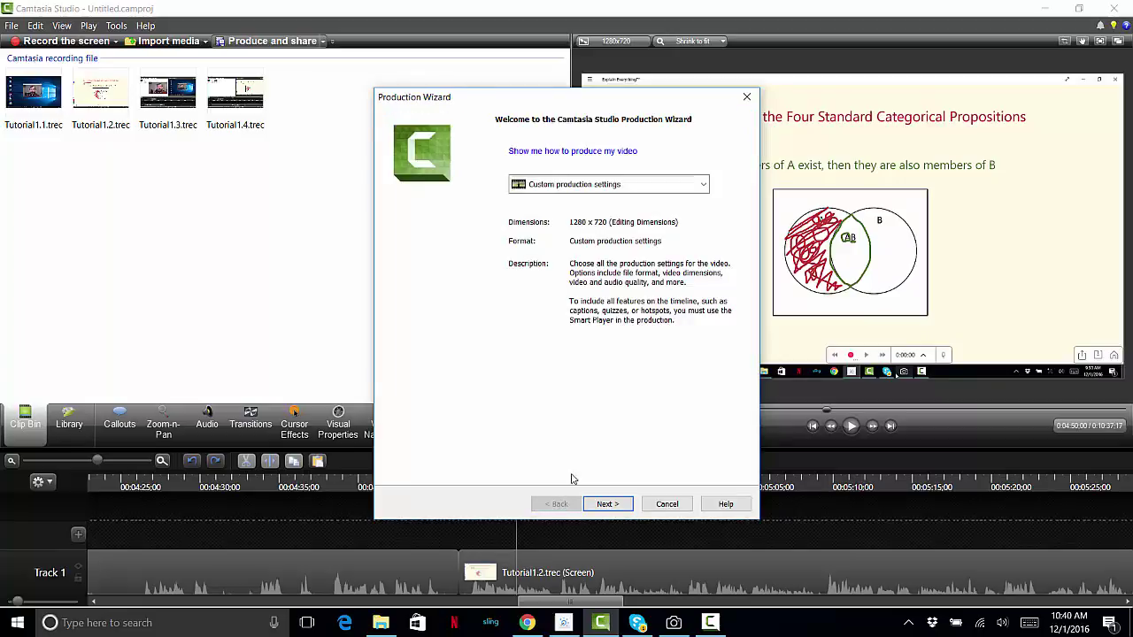
left_click(704, 185)
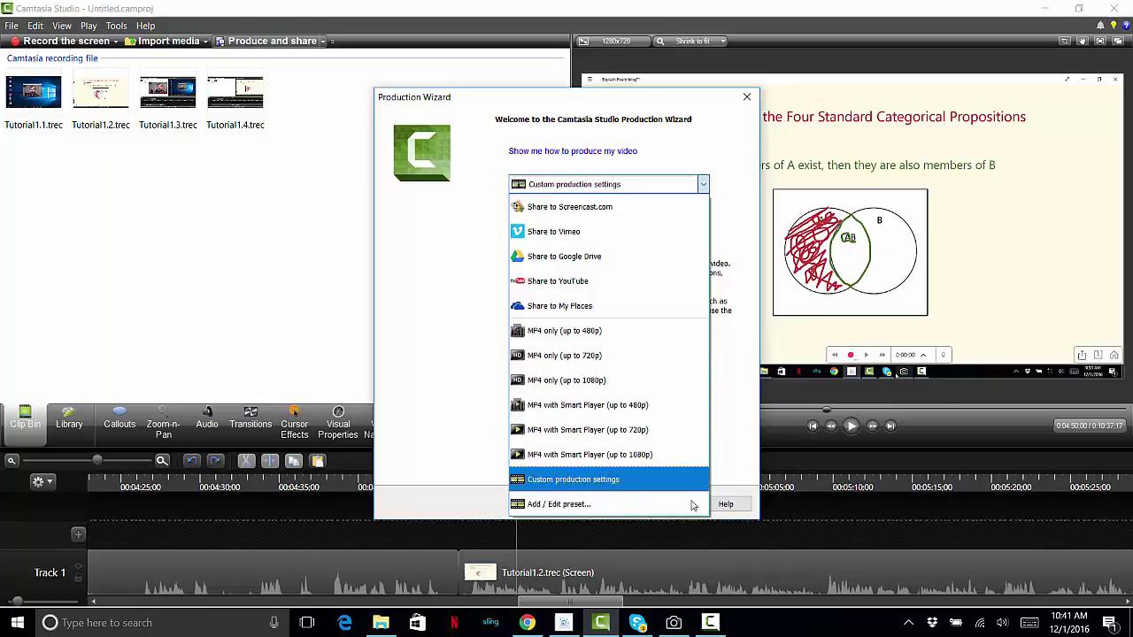
left_click(526, 622)
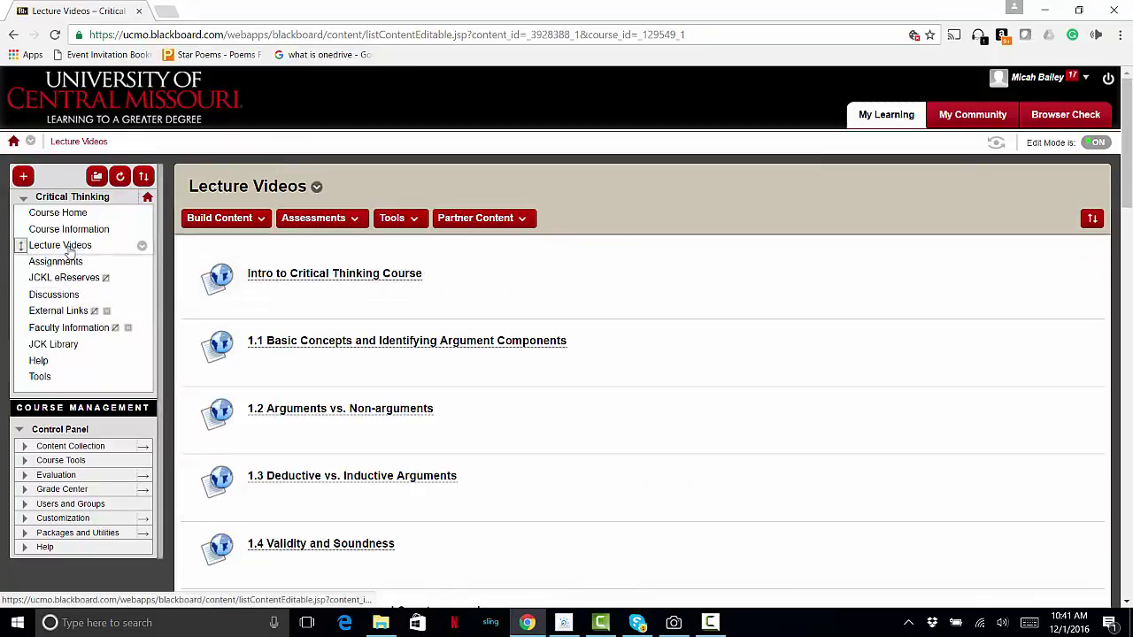
Create a new Web Link from Build Content on the Lecture Videos page, with the cursor in the URL field
left_click(237, 221)
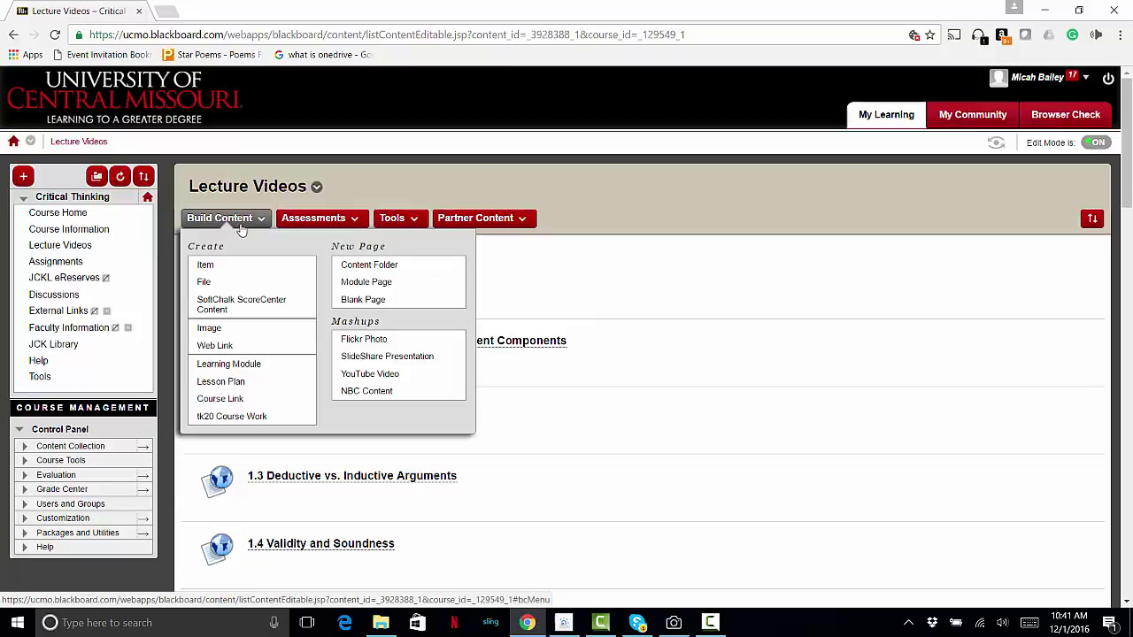
left_click(216, 346)
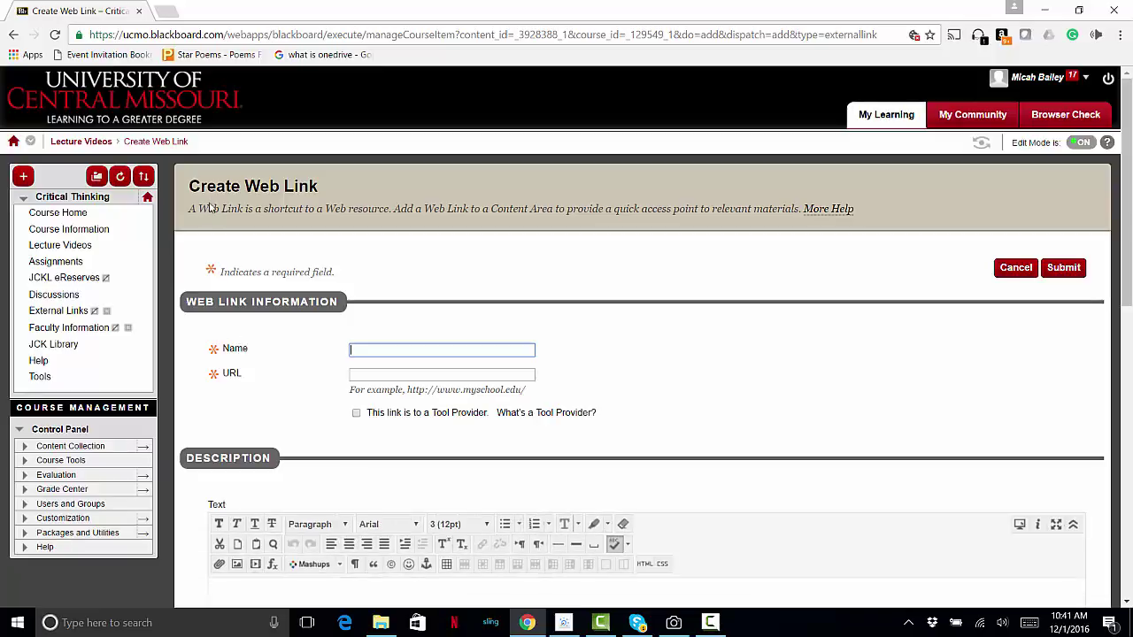
left_click(370, 379)
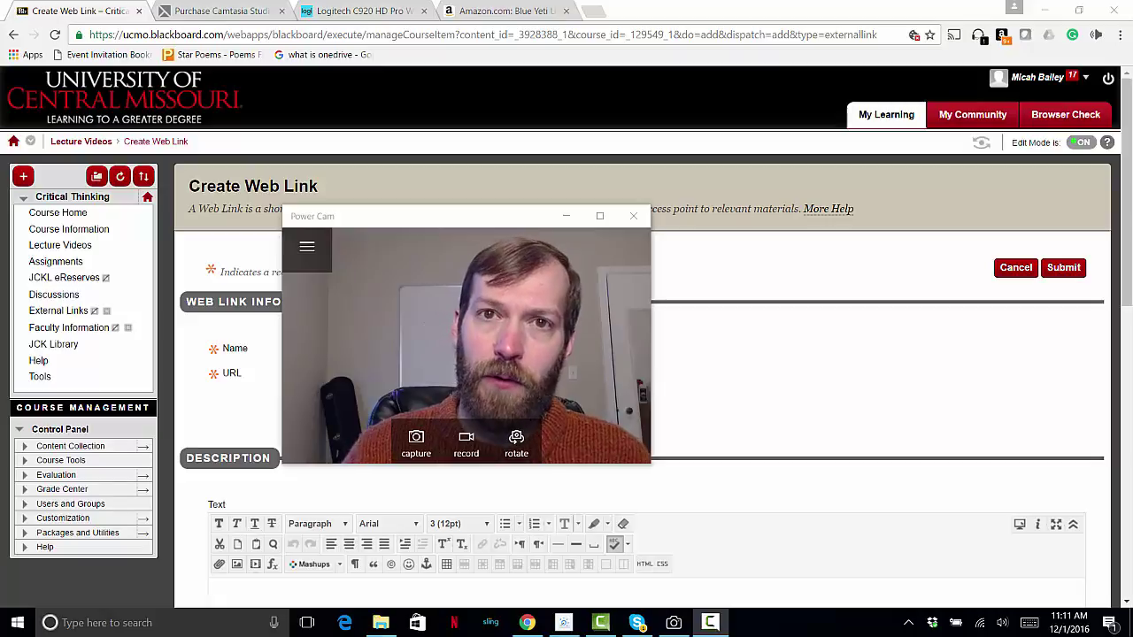
Show the $169.00 Camtasia Education purchase page with the Power Cam webcam feed over it
left_click(232, 11)
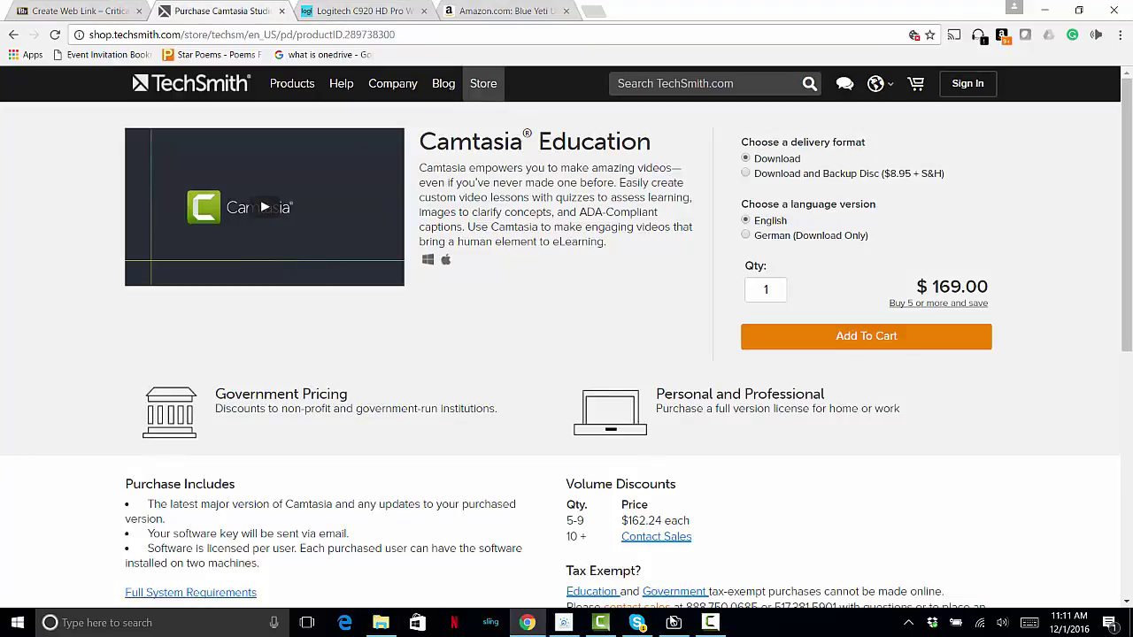
left_click(674, 622)
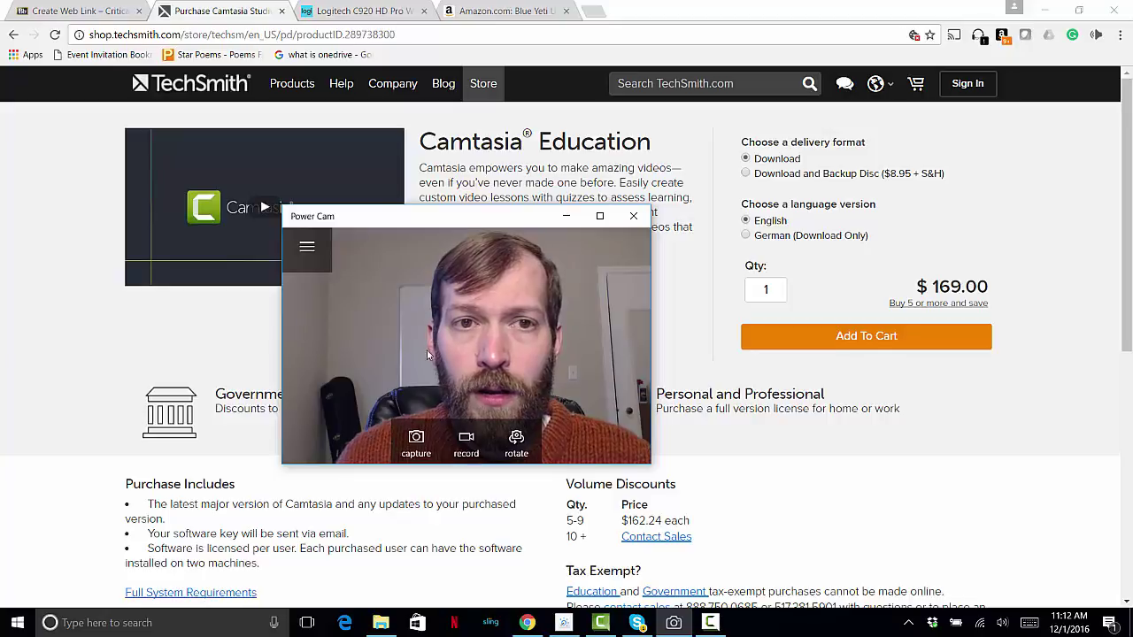
View the $99.99 Logitech HD Pro Webcam C920 page, then the $129.00 Blue Yeti microphone listing on Amazon
left_click(359, 11)
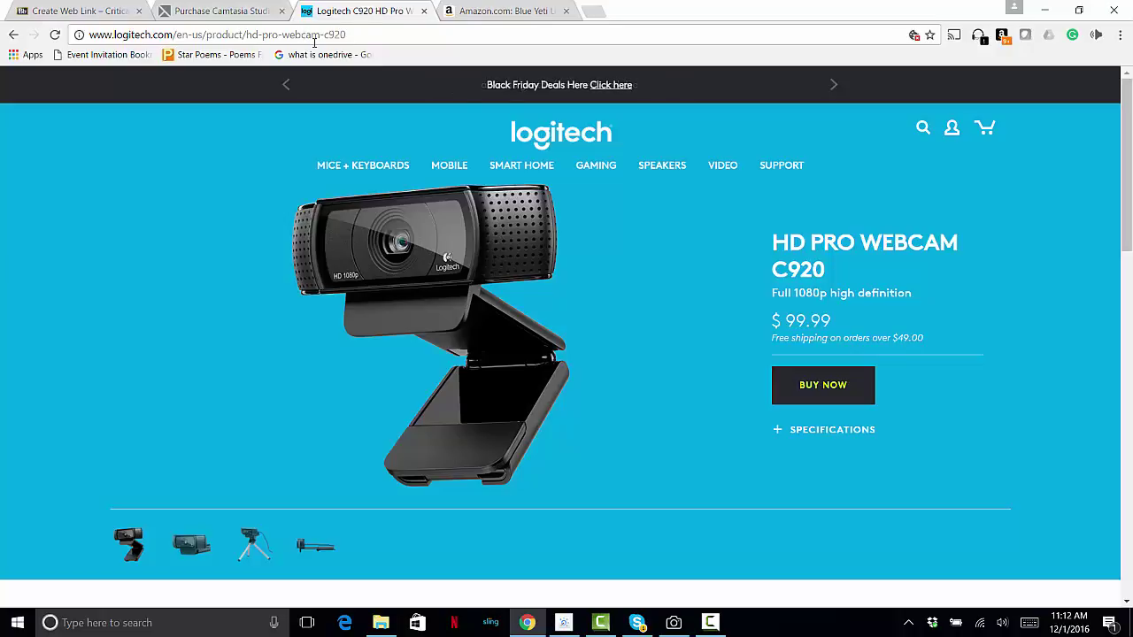
left_click(493, 12)
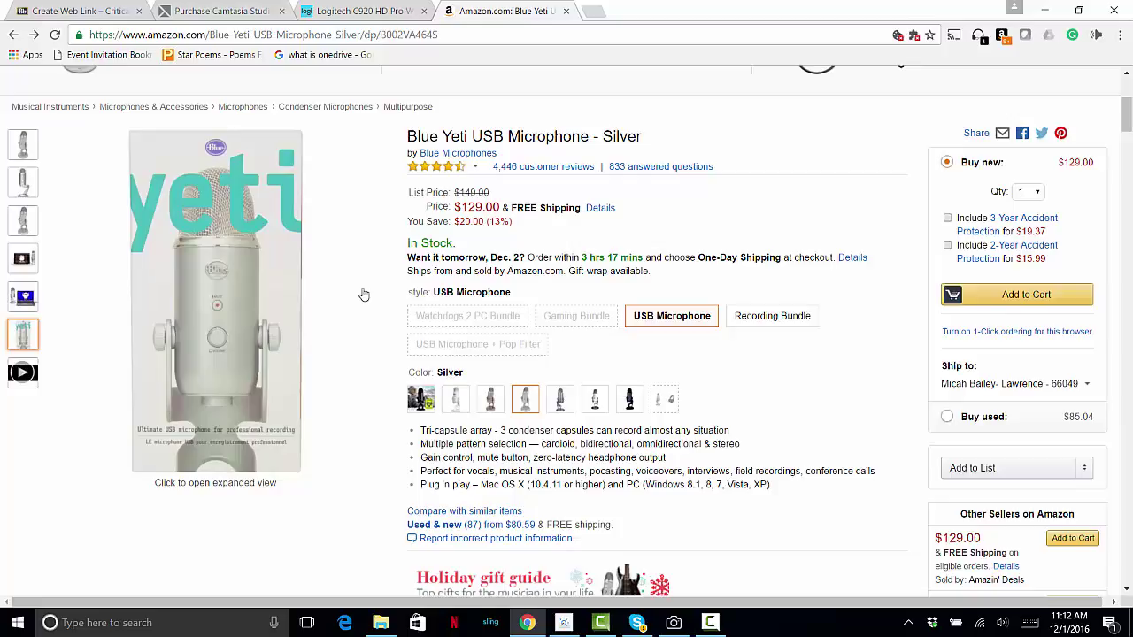
mouse_move(228, 310)
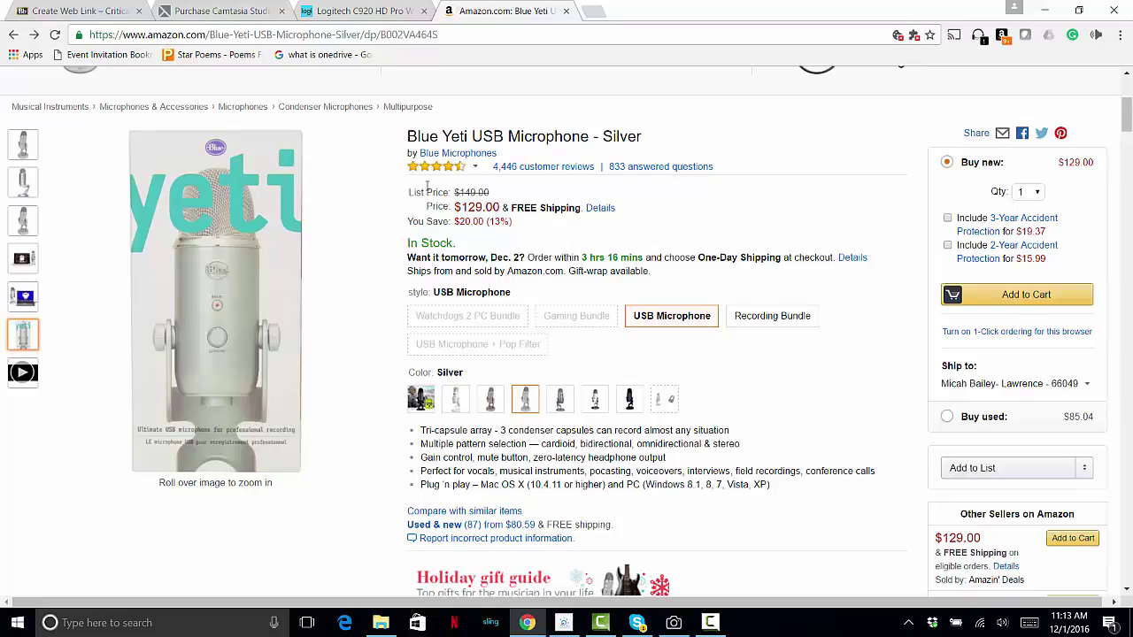
Return to the $99.99 Logitech C920 page and show the Power Cam webcam feed over it
left_click(379, 12)
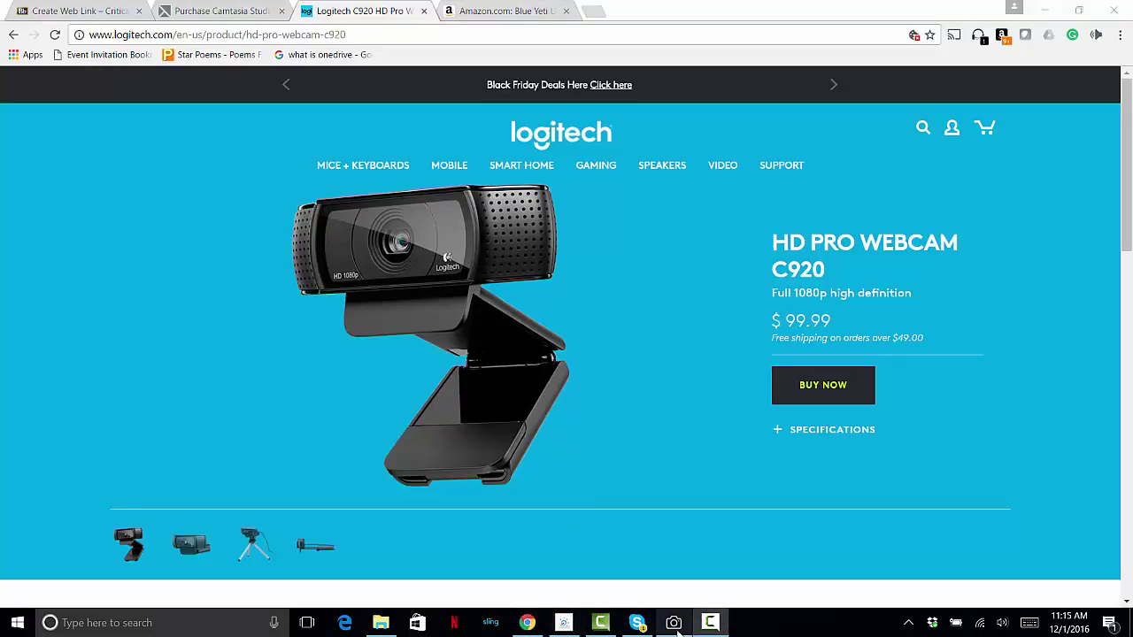
left_click(674, 623)
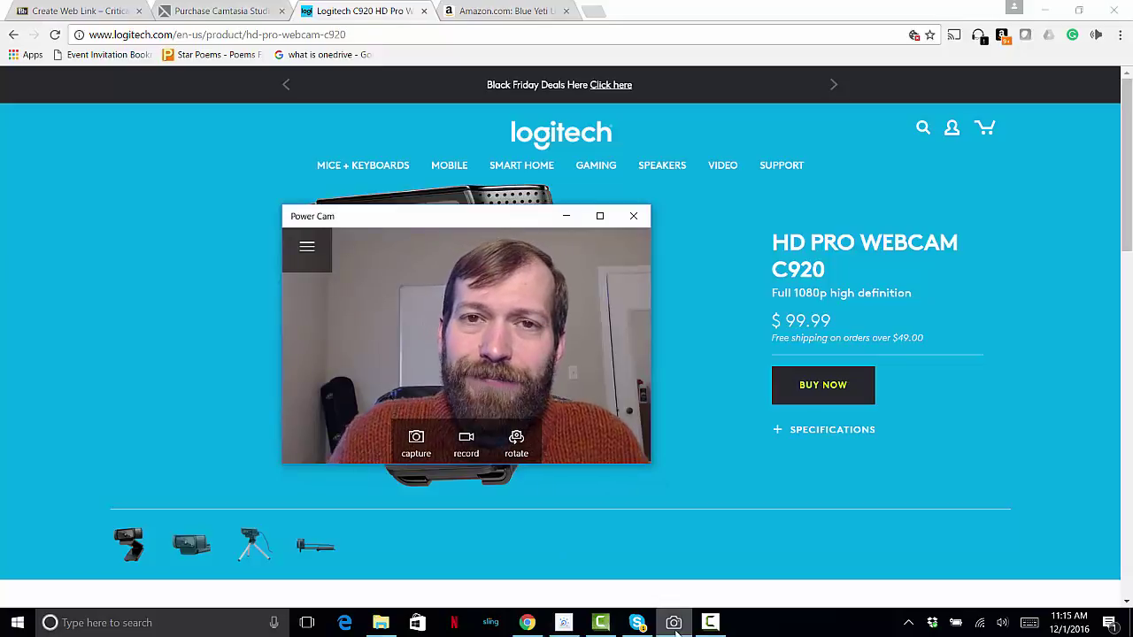